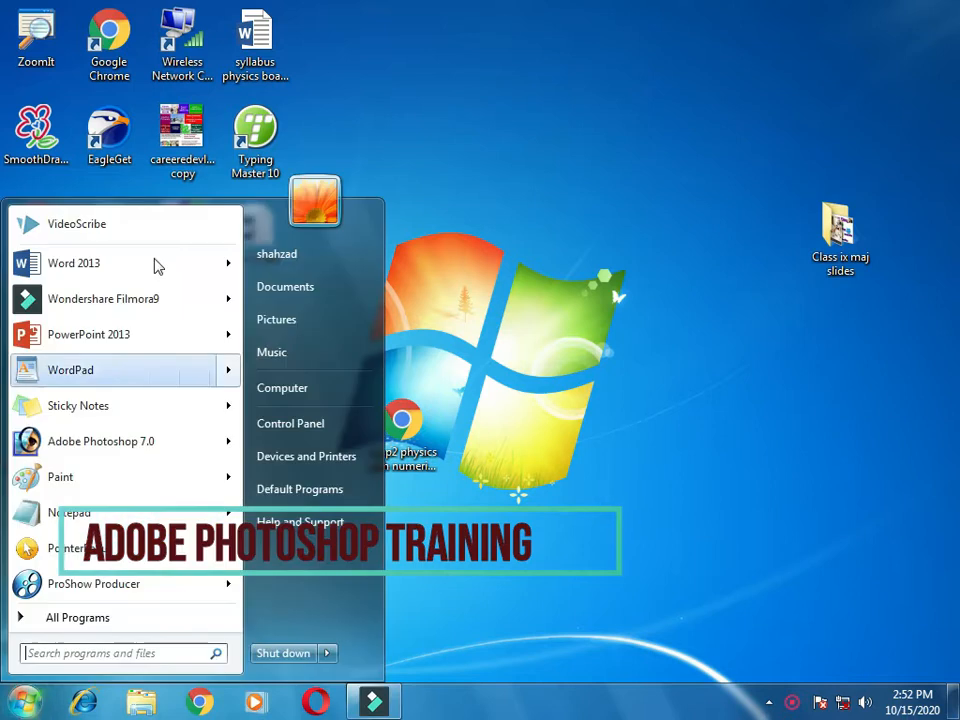
Step: Launch Adobe Photoshop, open the restaurants image from the pictures folder, and position its window in the centre of the workspace
{"action": "left_click", "coordinate": [141, 445]}
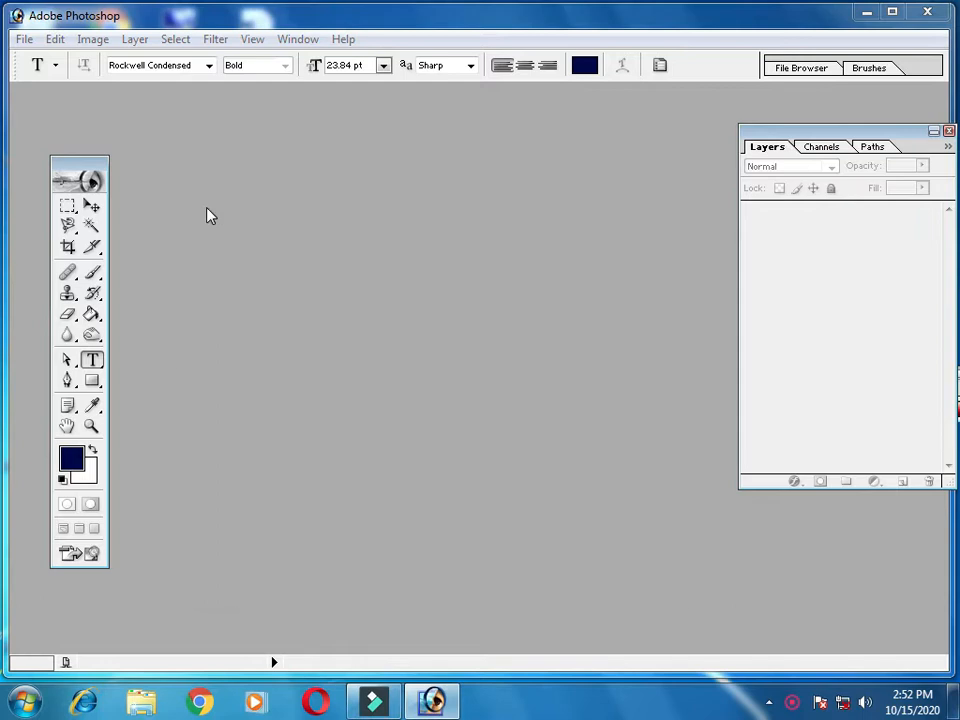
{"action": "key", "text": "ctrl+o"}
{"action": "left_click_drag", "start_coordinate": [681, 131], "coordinate": [680, 338]}
{"action": "left_click", "coordinate": [318, 340]}
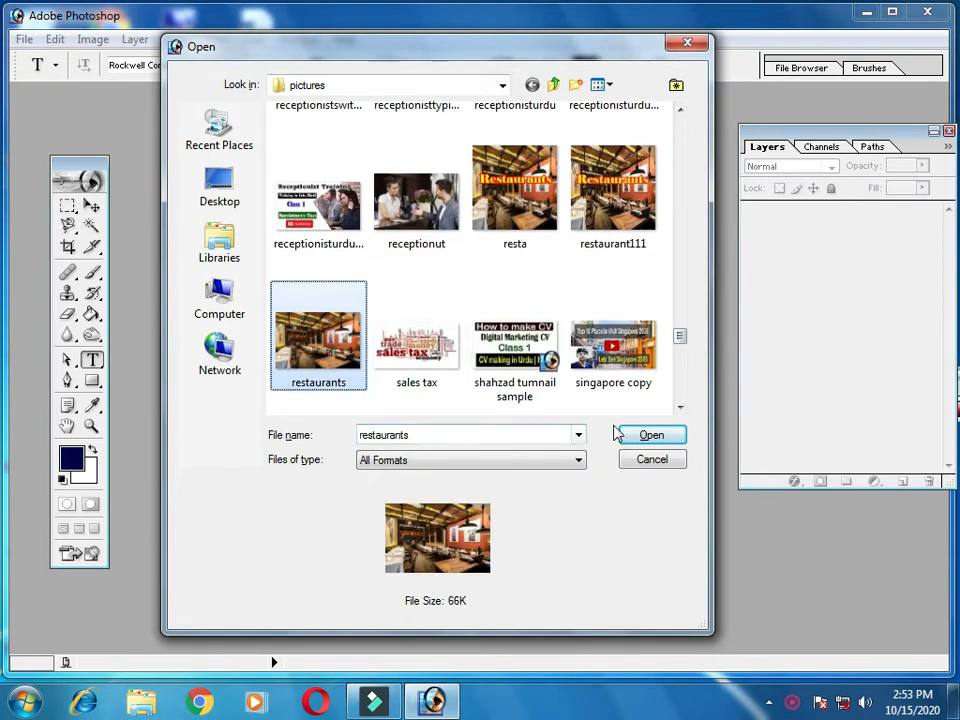
{"action": "left_click", "coordinate": [640, 435]}
{"action": "left_click_drag", "start_coordinate": [267, 98], "coordinate": [393, 124]}
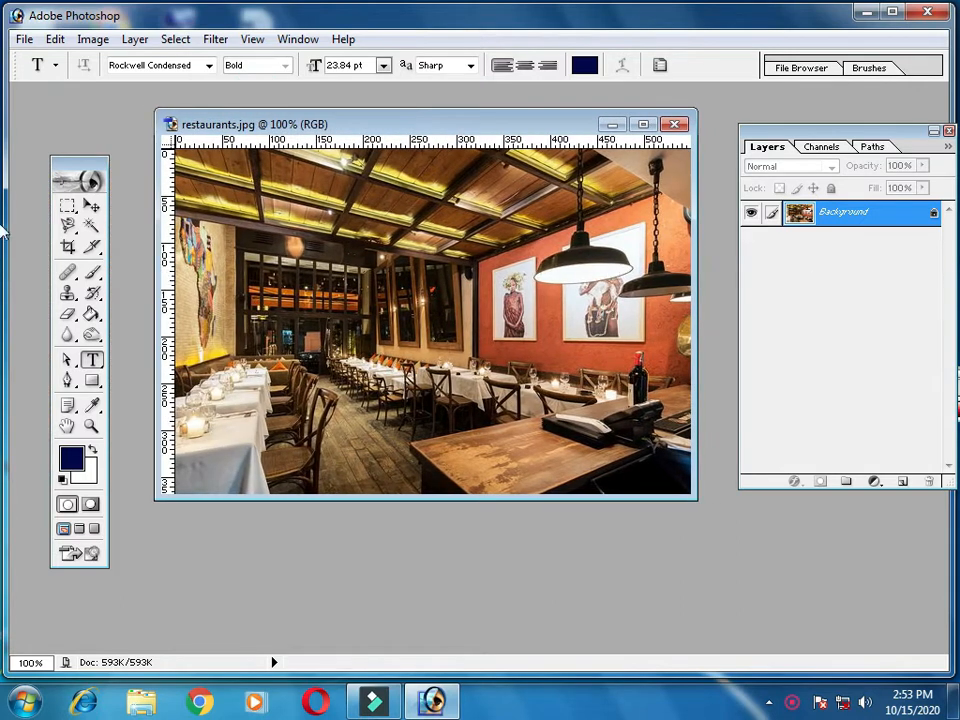
Step: Convert the locked Background into a regular layer named Layer 0 with its opacity at 100%
{"action": "double_click", "coordinate": [933, 218]}
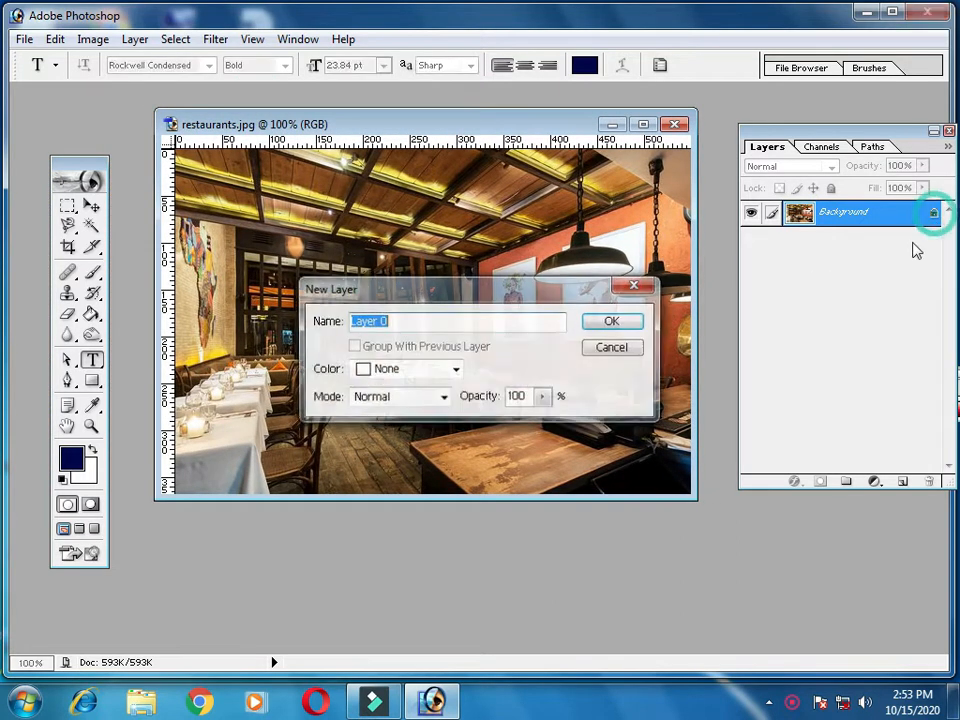
{"action": "left_click", "coordinate": [614, 320]}
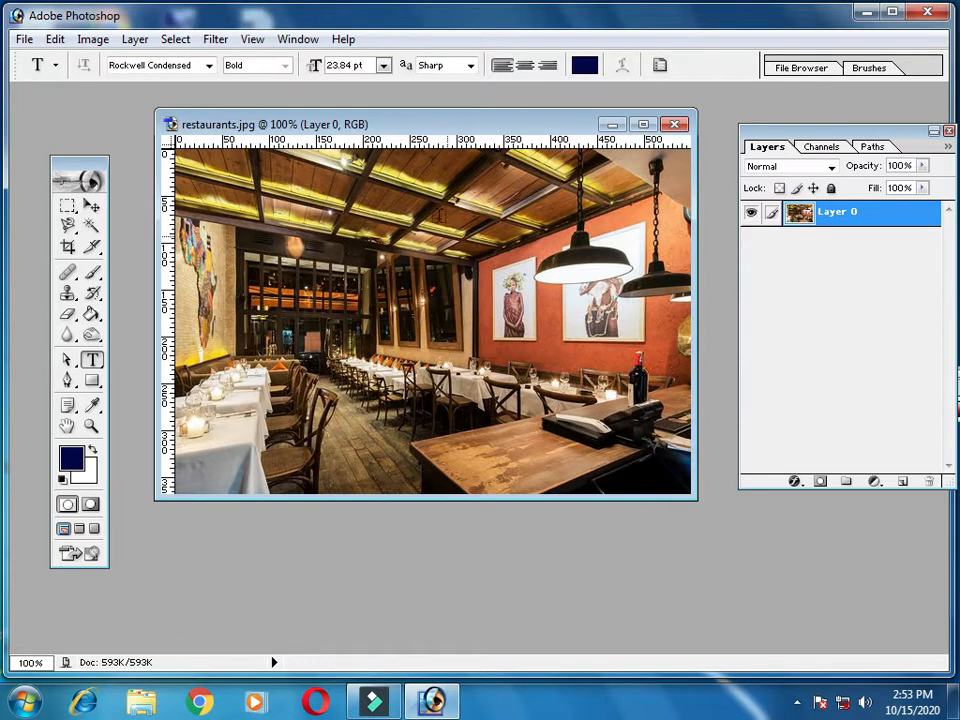
{"action": "left_click", "coordinate": [922, 166]}
{"action": "left_click_drag", "start_coordinate": [922, 186], "coordinate": [936, 196]}
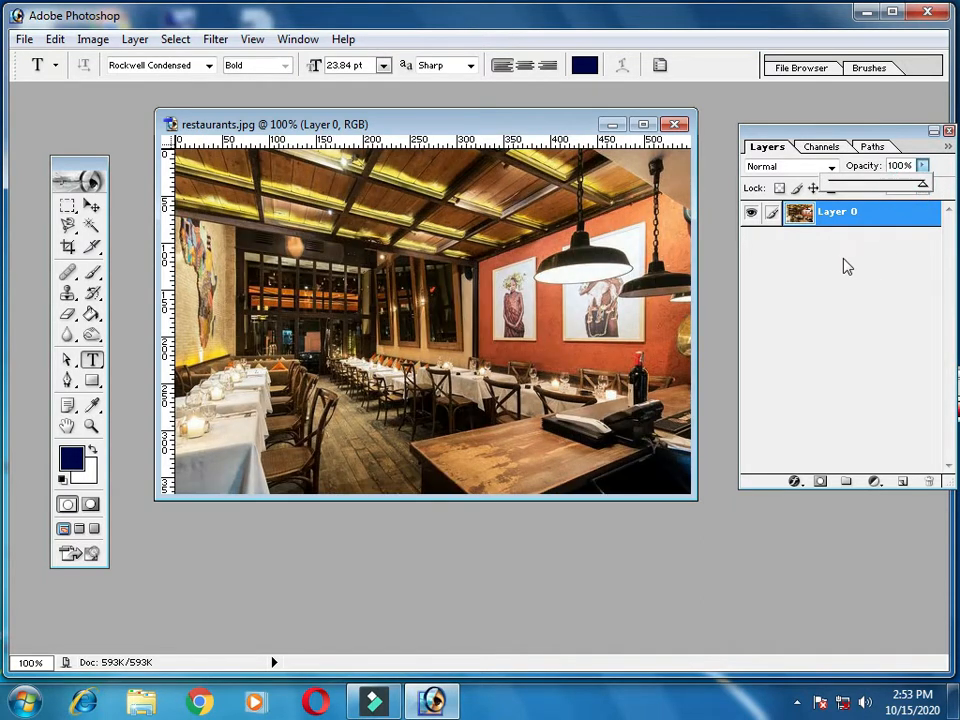
Step: Add a new layer, fill it with near-white FBFBFB using the Paint Bucket, and place it beneath Layer 0
{"action": "left_click", "coordinate": [902, 482]}
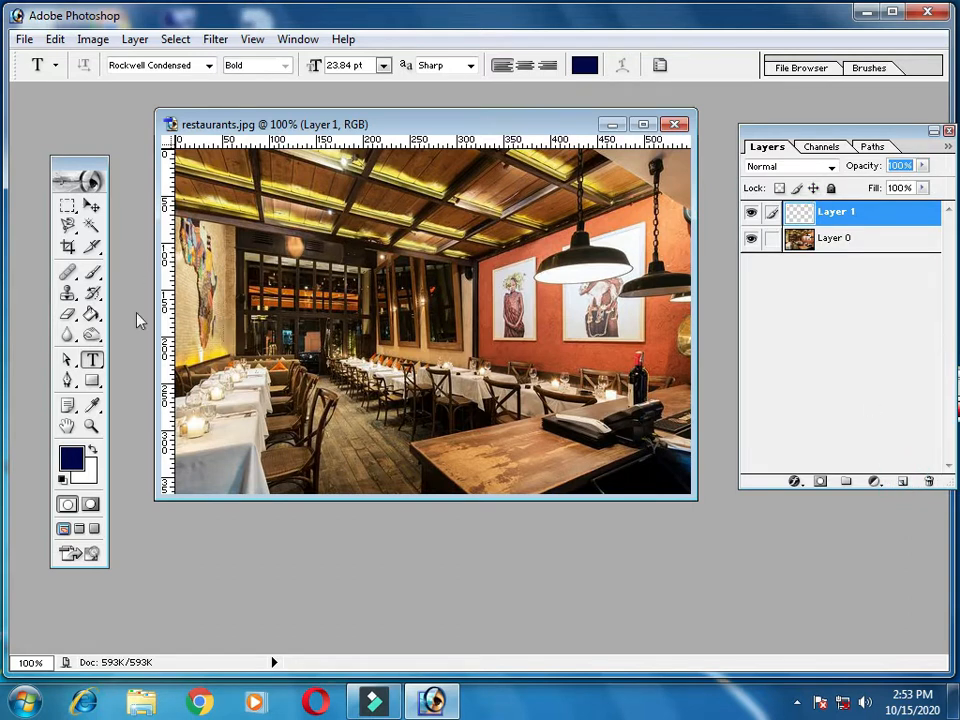
{"action": "left_click", "coordinate": [92, 313]}
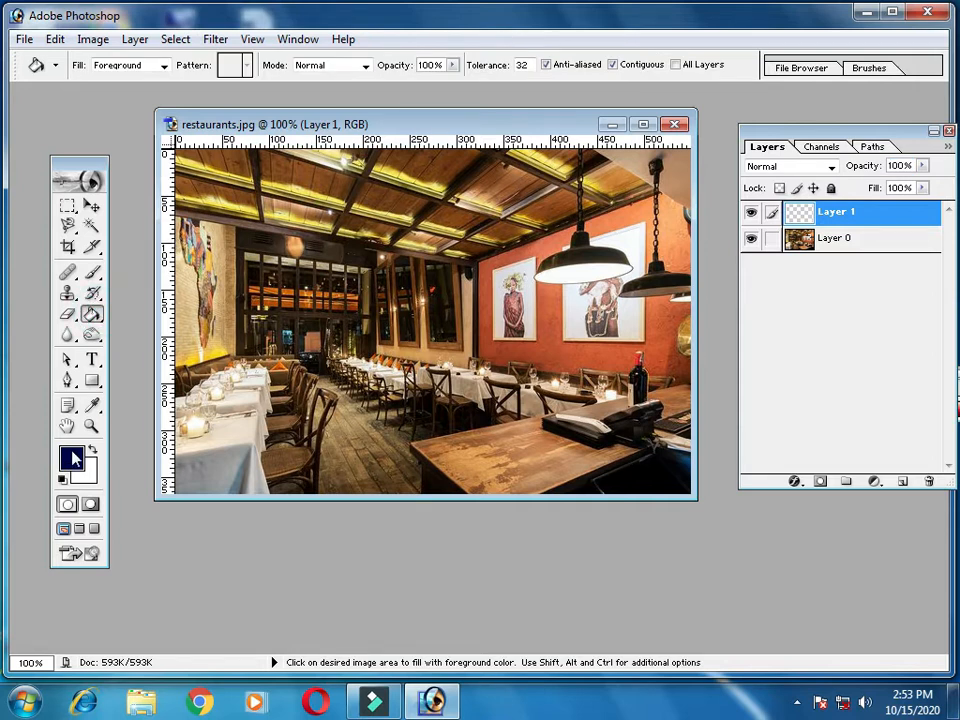
{"action": "left_click", "coordinate": [73, 460]}
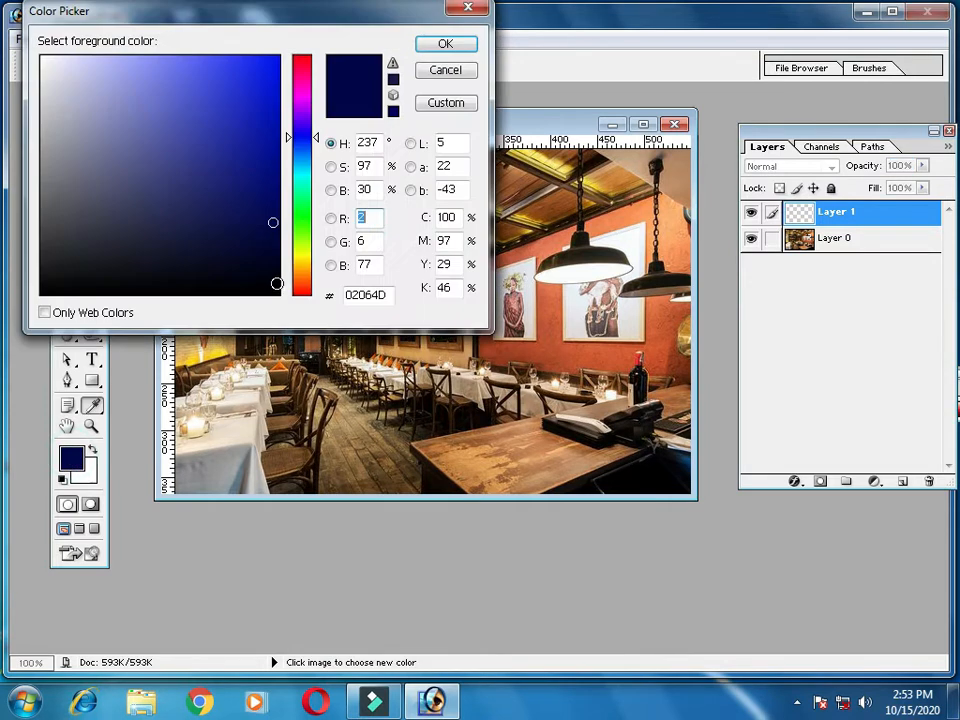
{"action": "left_click", "coordinate": [40, 57]}
{"action": "left_click", "coordinate": [445, 43]}
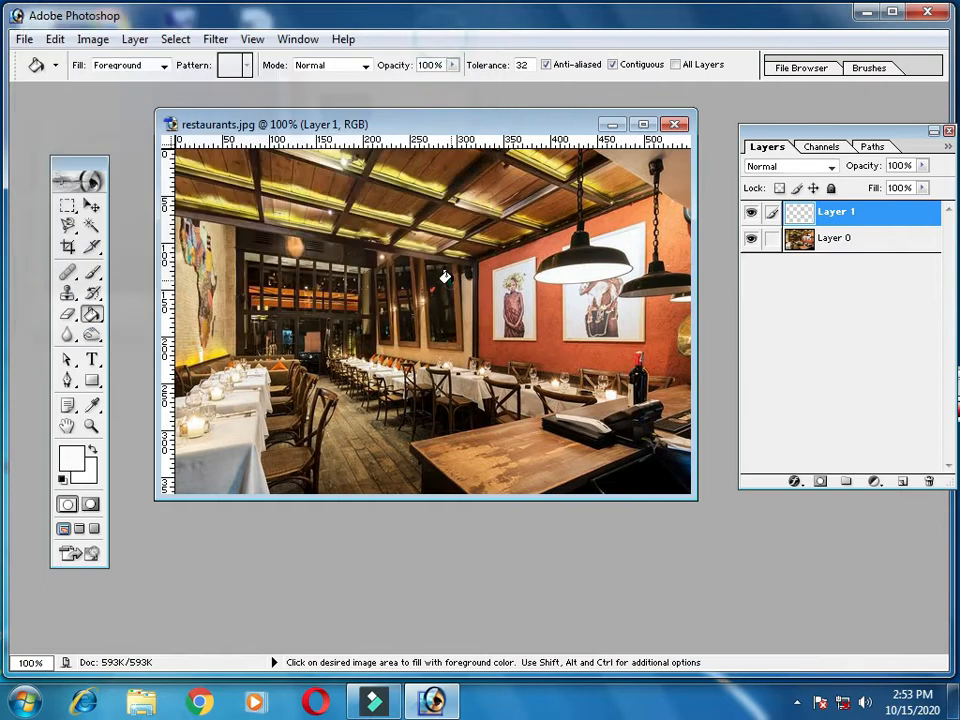
{"action": "left_click", "coordinate": [445, 277]}
{"action": "left_click_drag", "start_coordinate": [857, 250], "coordinate": [853, 212]}
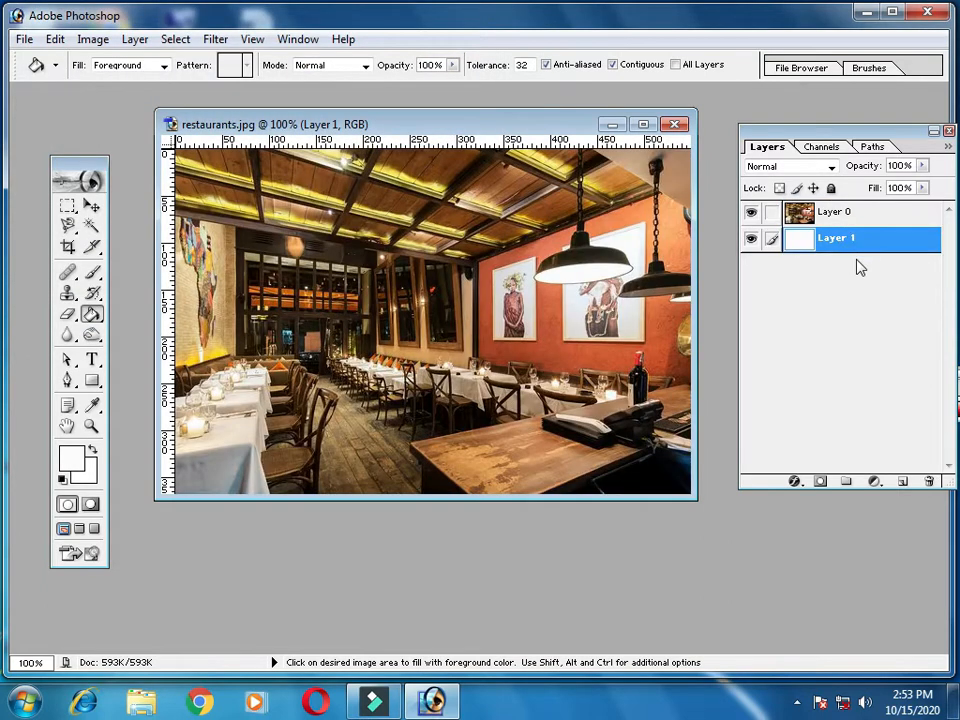
Step: Lower the opacity of the white-filled Layer 1 to about 42%
{"action": "left_click", "coordinate": [922, 167]}
{"action": "left_click_drag", "start_coordinate": [921, 182], "coordinate": [866, 192]}
{"action": "left_click", "coordinate": [922, 166]}
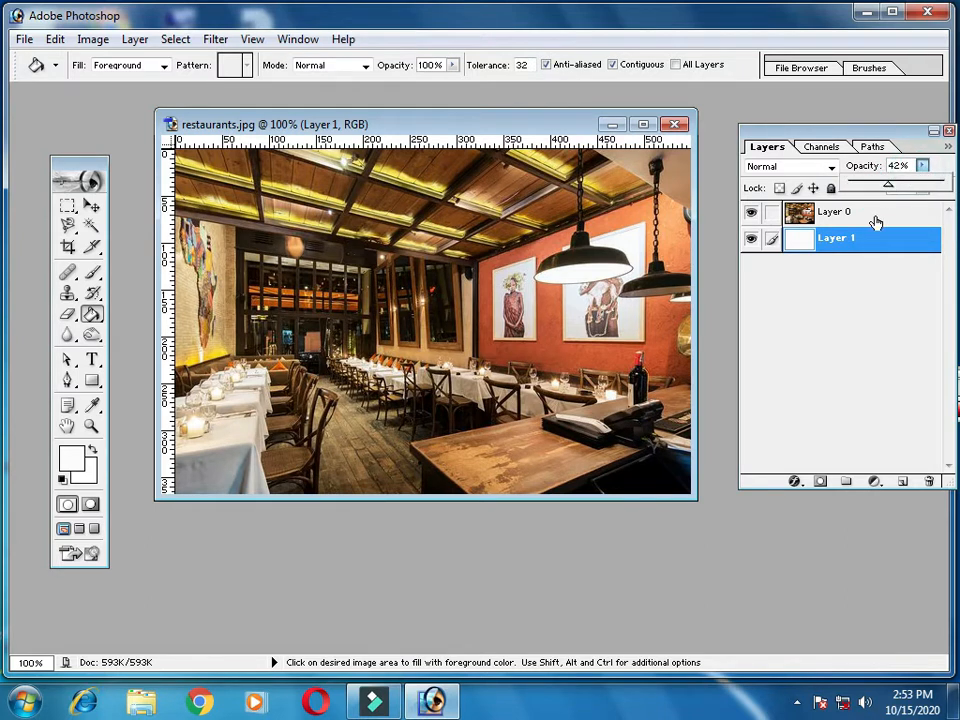
{"action": "mouse_move", "coordinate": [893, 193]}
{"action": "left_mouse_down"}
{"action": "mouse_move", "coordinate": [921, 190]}
{"action": "mouse_move", "coordinate": [897, 195]}
{"action": "left_mouse_up"}
Step: Set the opacity of the restaurant photo on Layer 0 to 72%
{"action": "left_click", "coordinate": [874, 212]}
{"action": "left_click", "coordinate": [922, 166]}
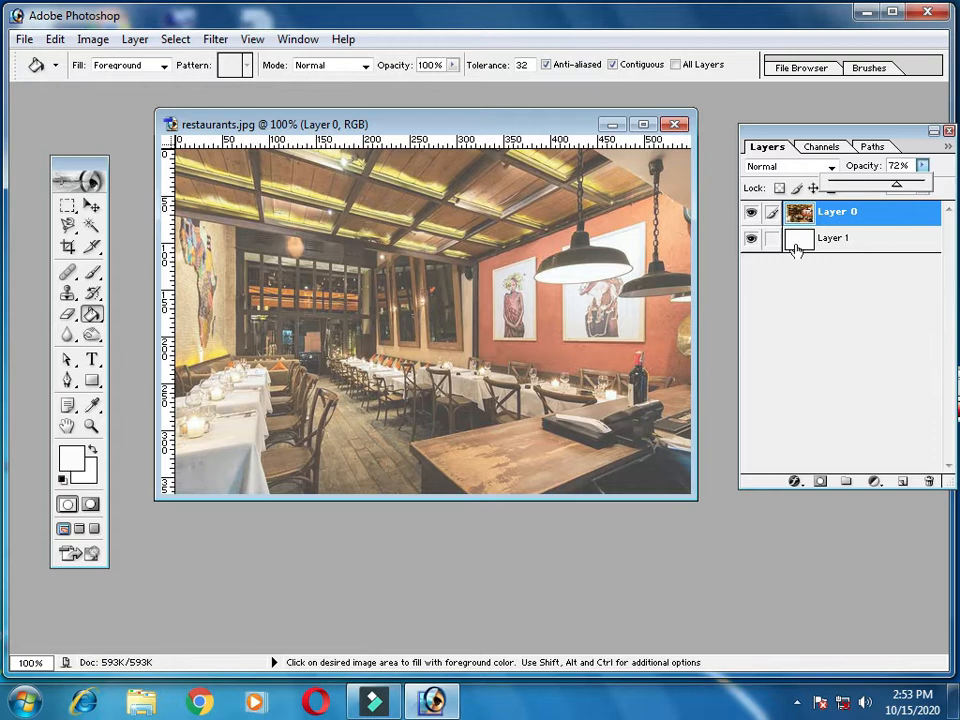
{"action": "left_click", "coordinate": [918, 146]}
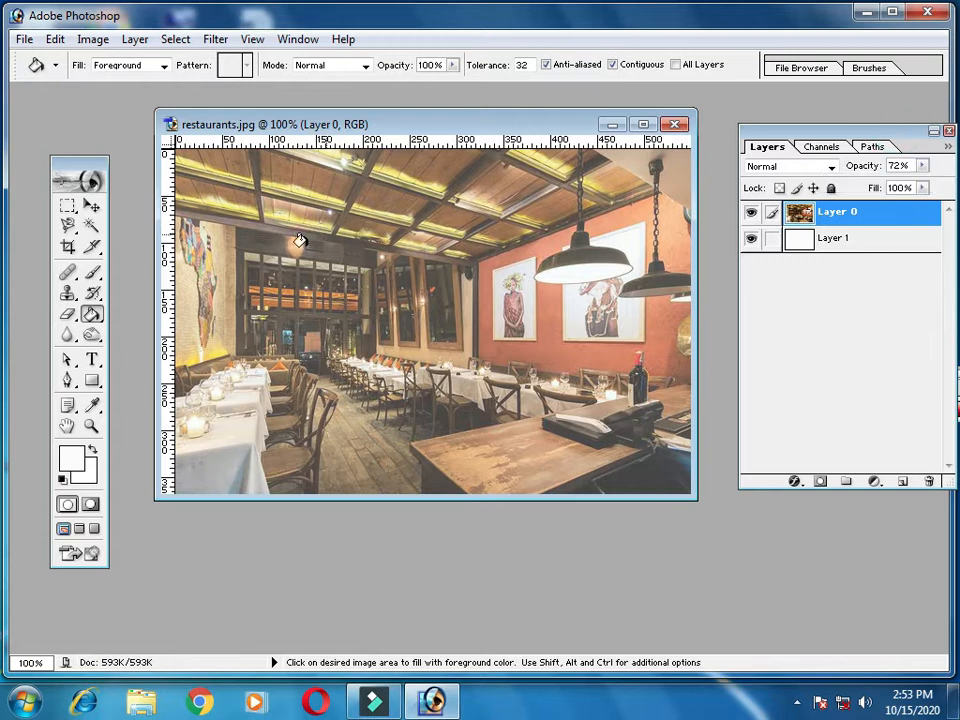
Step: Start a text layer over the restaurant's ceiling and set the text colour to bright blue
{"action": "left_click", "coordinate": [89, 204]}
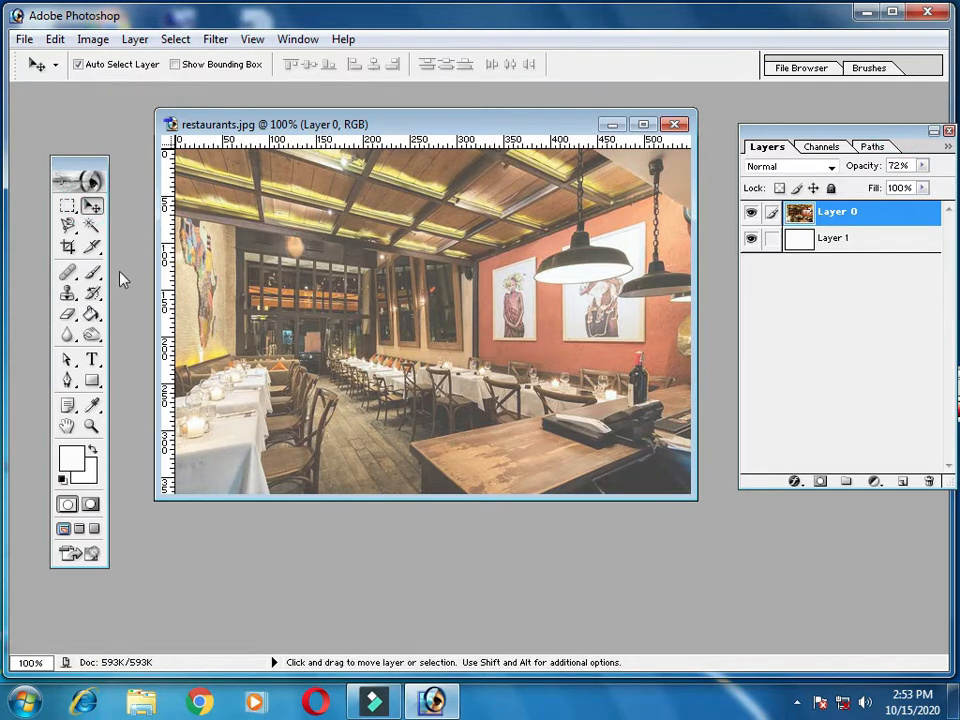
{"action": "left_click", "coordinate": [89, 362]}
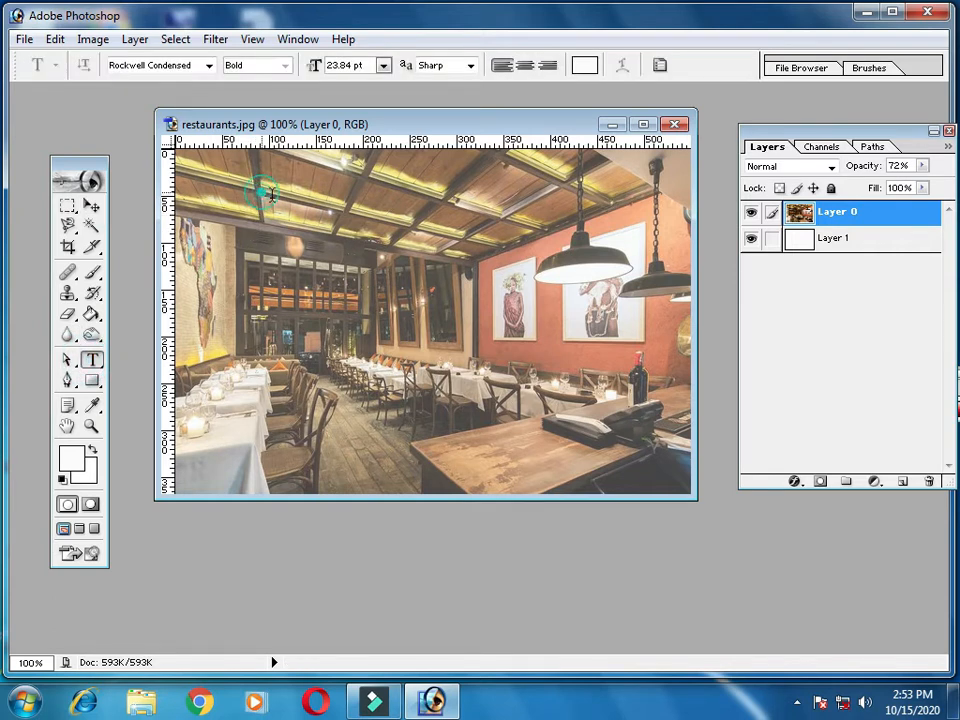
{"action": "left_click", "coordinate": [296, 170]}
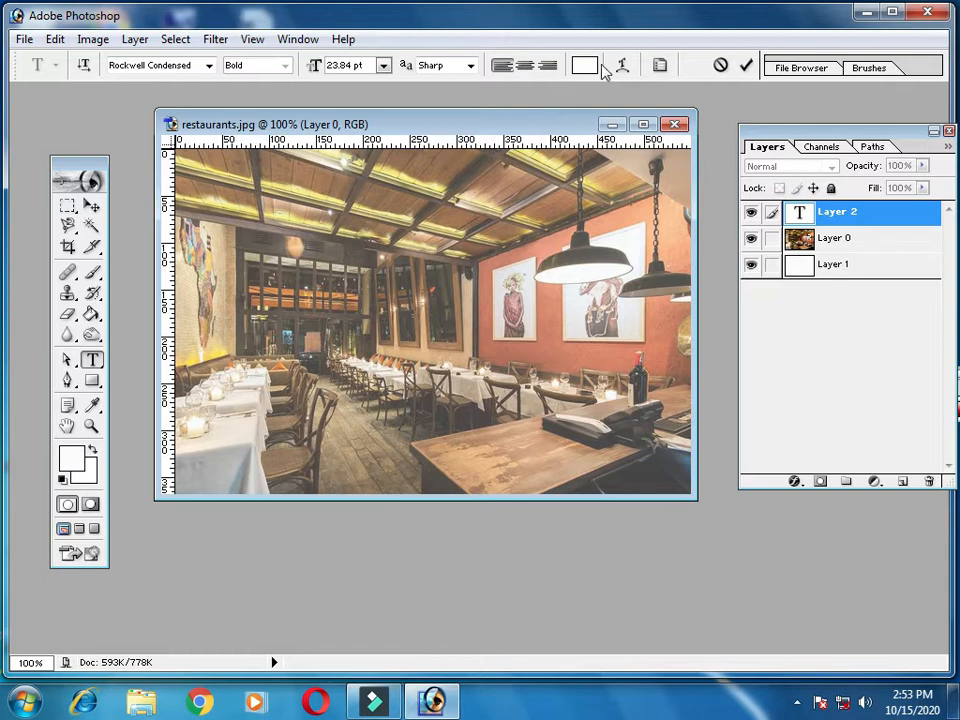
{"action": "left_click", "coordinate": [586, 66]}
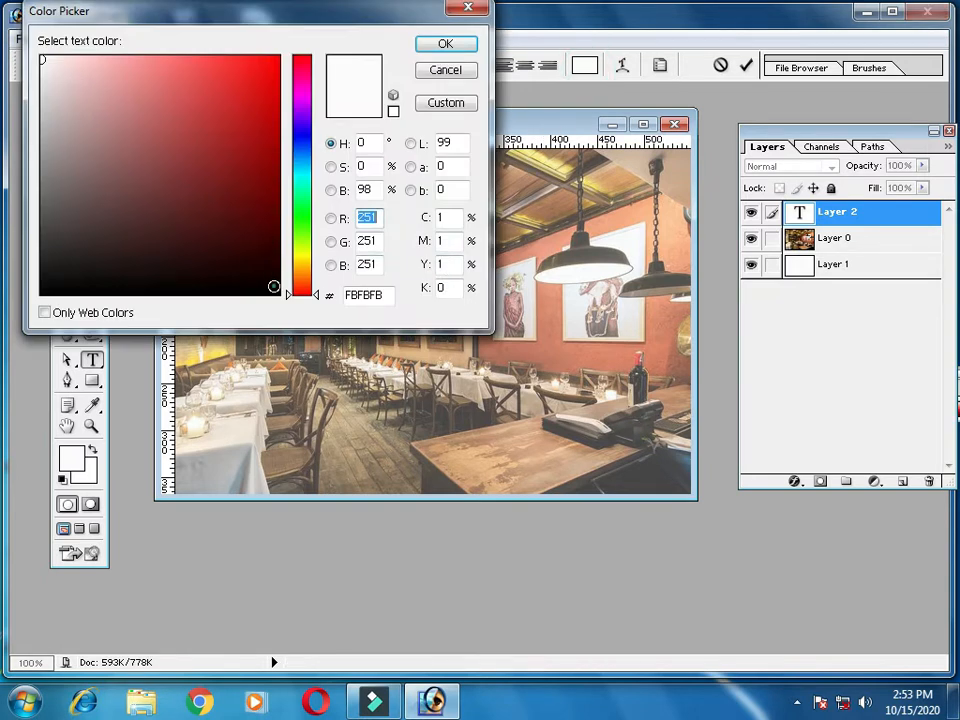
{"action": "left_click", "coordinate": [274, 287]}
{"action": "left_click", "coordinate": [300, 140]}
{"action": "left_click", "coordinate": [278, 224]}
{"action": "left_click", "coordinate": [277, 68]}
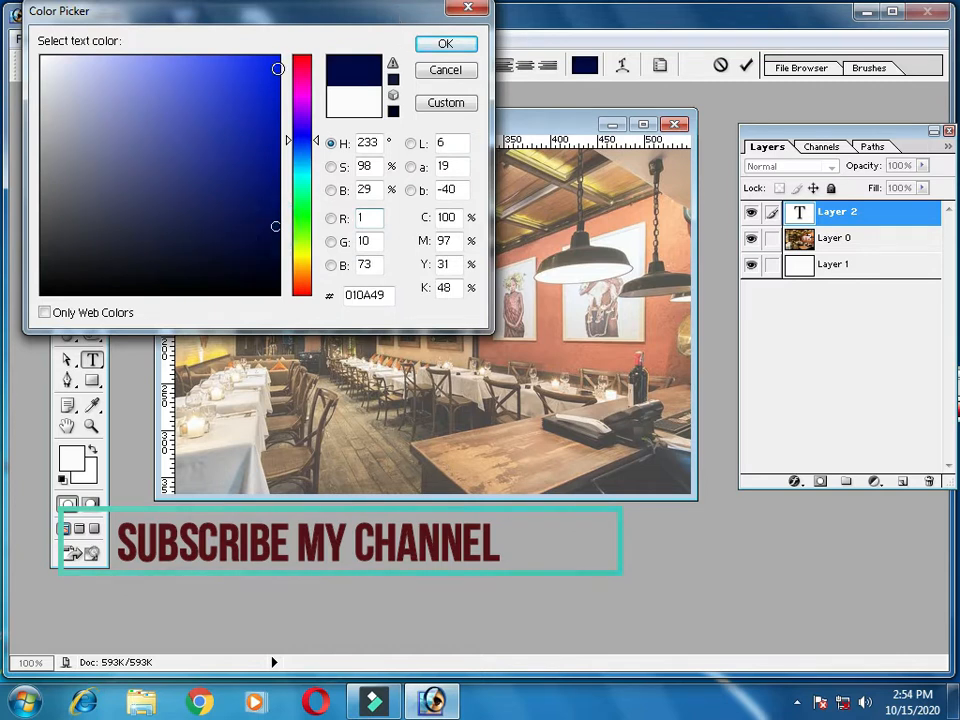
{"action": "left_click", "coordinate": [466, 46]}
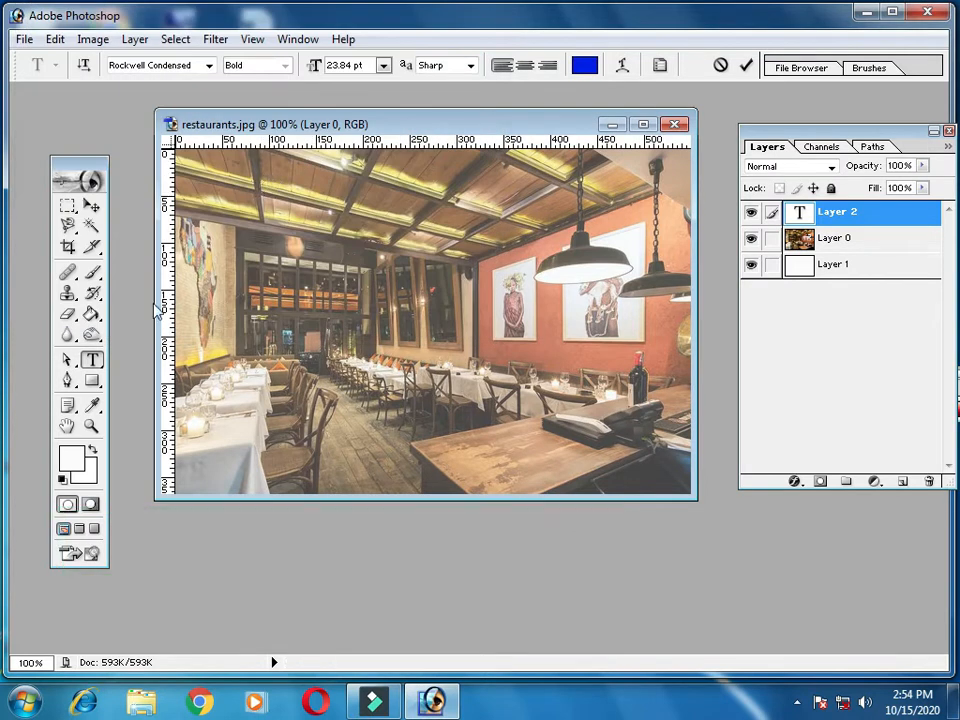
Step: Commit the empty text layer and start another text layer over the ceiling area of the photo
{"action": "left_click", "coordinate": [253, 180]}
{"action": "left_click", "coordinate": [91, 359]}
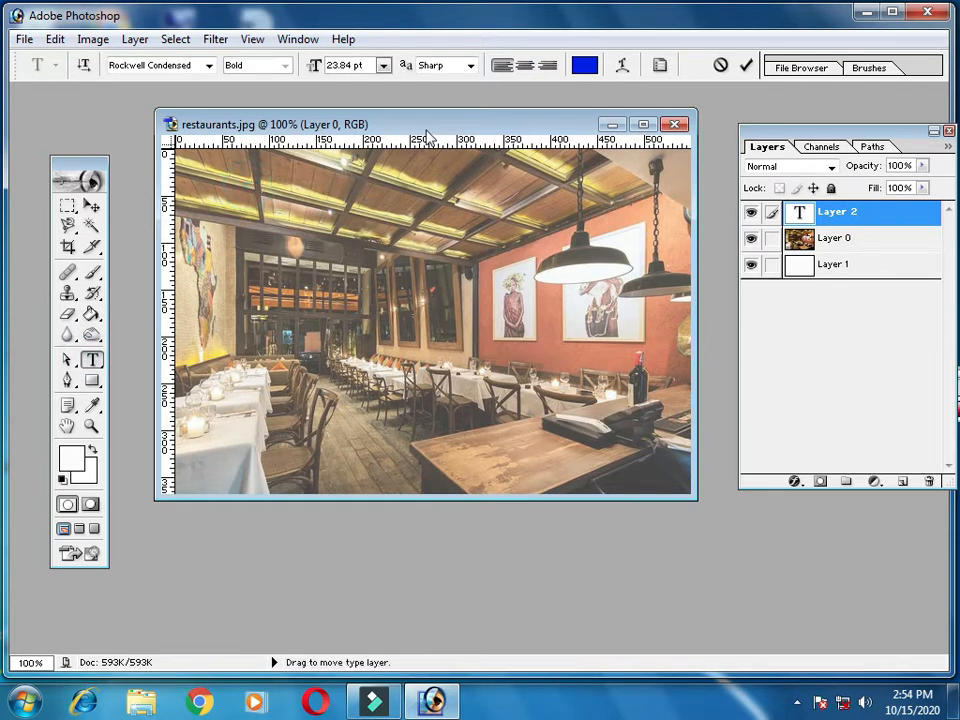
{"action": "left_click", "coordinate": [283, 201]}
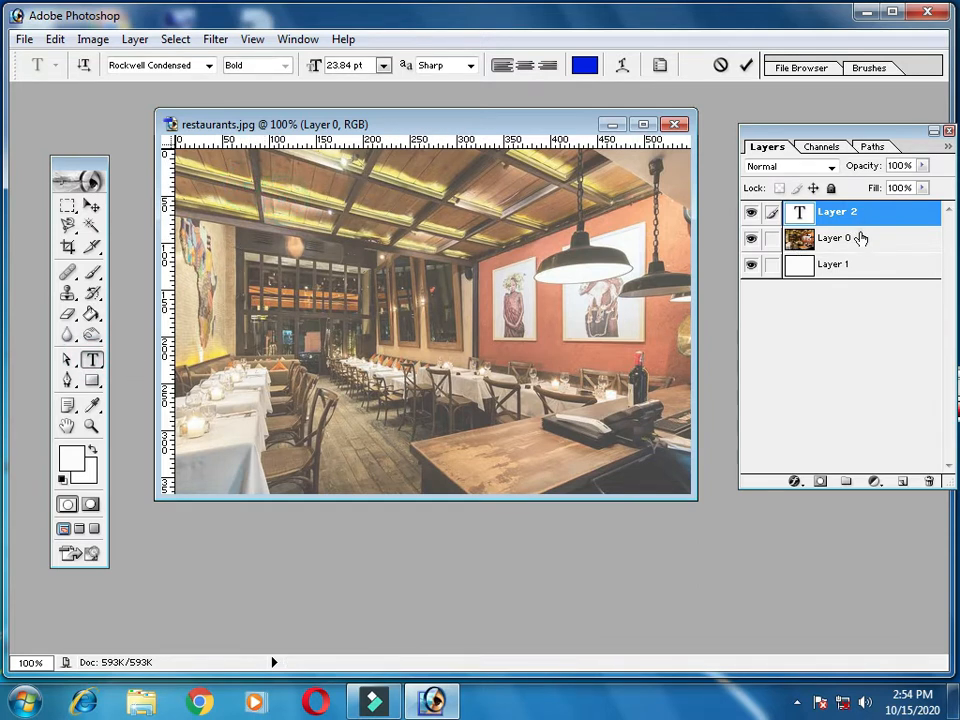
{"action": "left_click", "coordinate": [861, 238]}
{"action": "left_click", "coordinate": [846, 212]}
{"action": "left_click", "coordinate": [275, 195]}
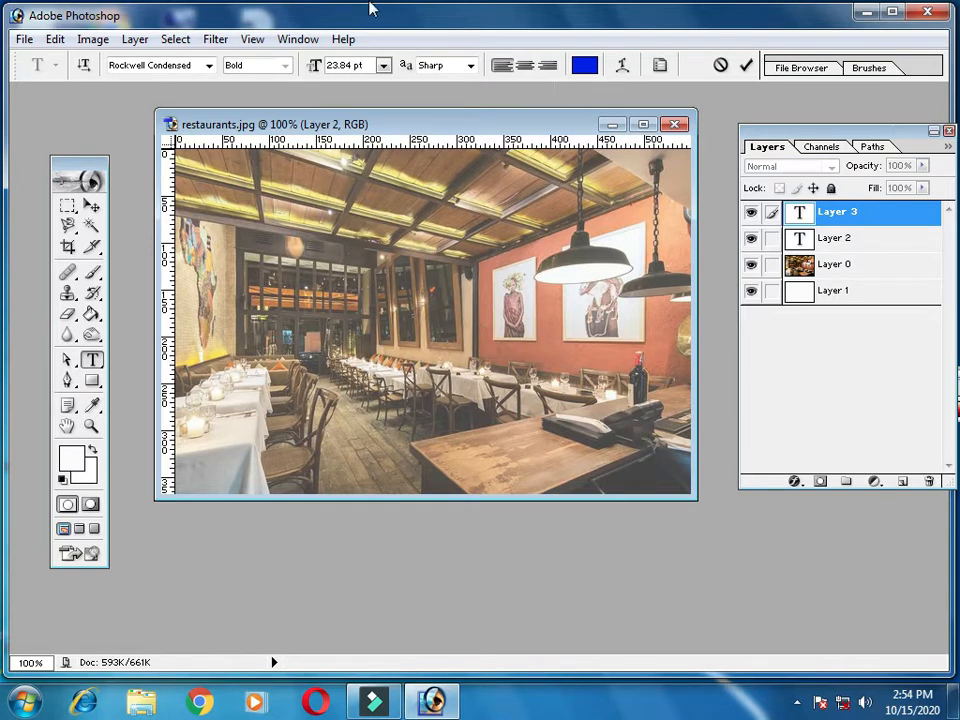
Step: Set the font of the new text layer to Arial
{"action": "left_click", "coordinate": [208, 67]}
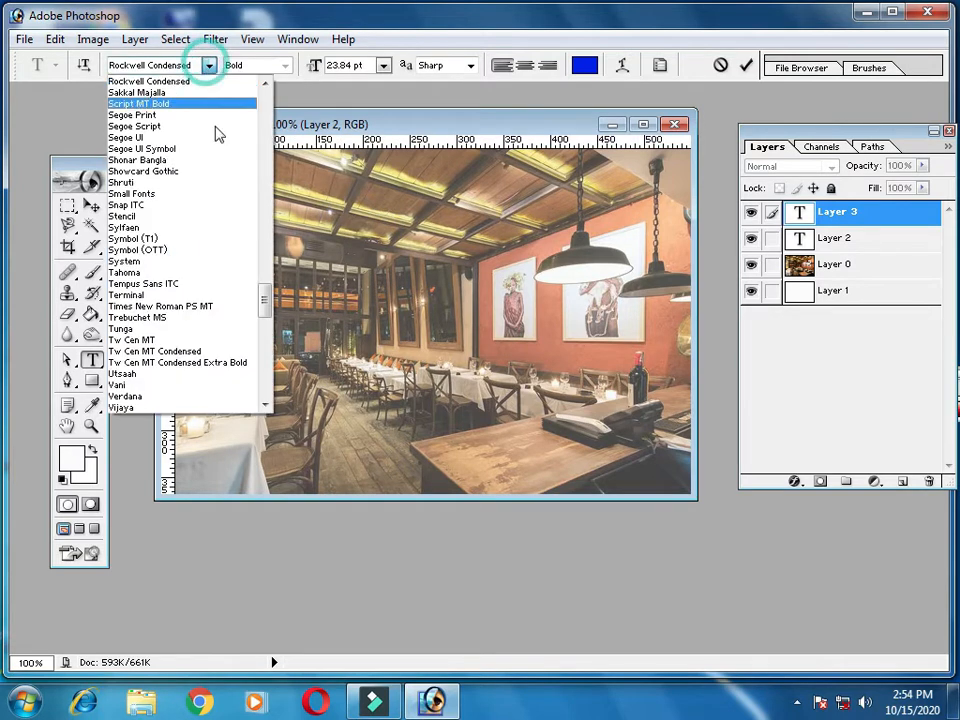
{"action": "left_click_drag", "start_coordinate": [263, 306], "coordinate": [263, 117]}
{"action": "scroll", "coordinate": [263, 117], "scroll_direction": "up", "scroll_amount": 1}
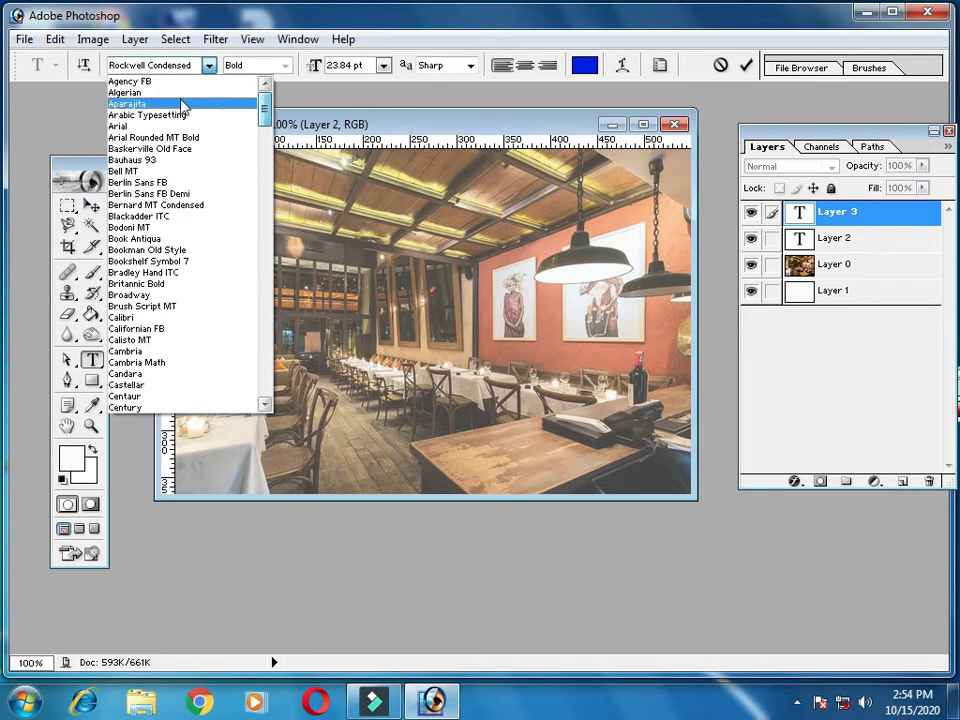
{"action": "left_click", "coordinate": [125, 113]}
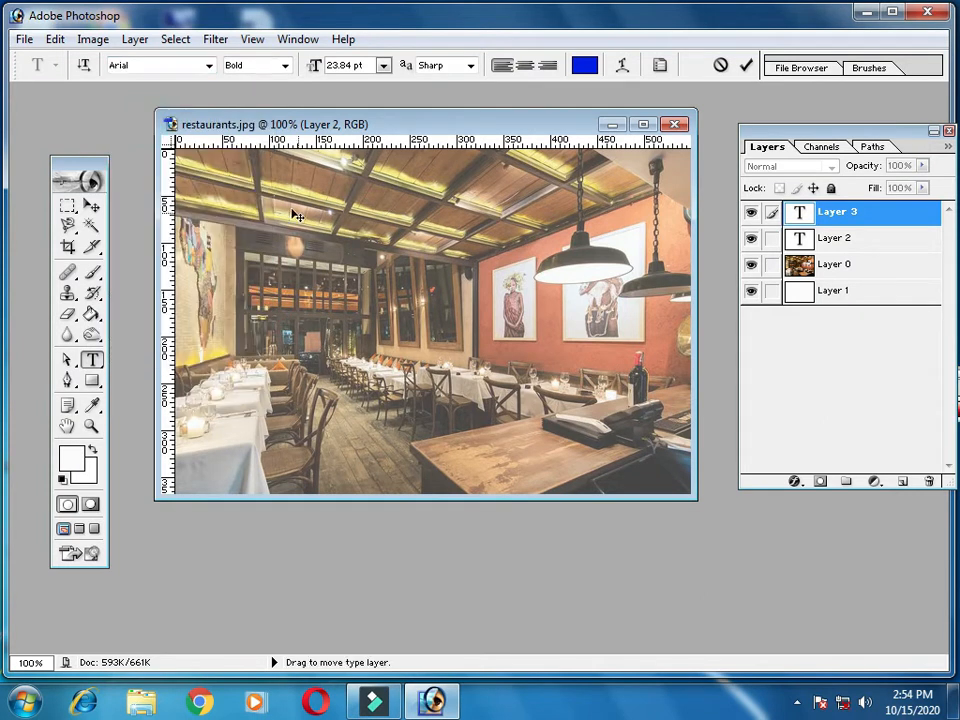
Step: Add text layers reading P over the ceiling area with the Type tool
{"action": "left_click", "coordinate": [91, 205]}
{"action": "left_click", "coordinate": [91, 359]}
{"action": "left_click", "coordinate": [248, 202]}
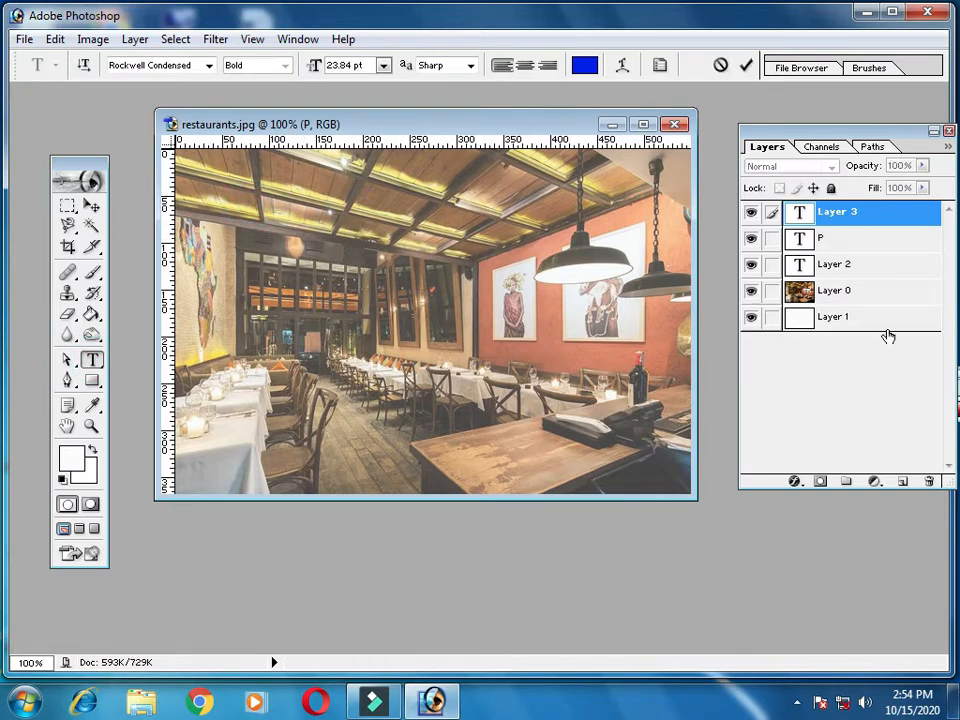
{"action": "left_click", "coordinate": [853, 238]}
{"action": "left_click", "coordinate": [853, 214]}
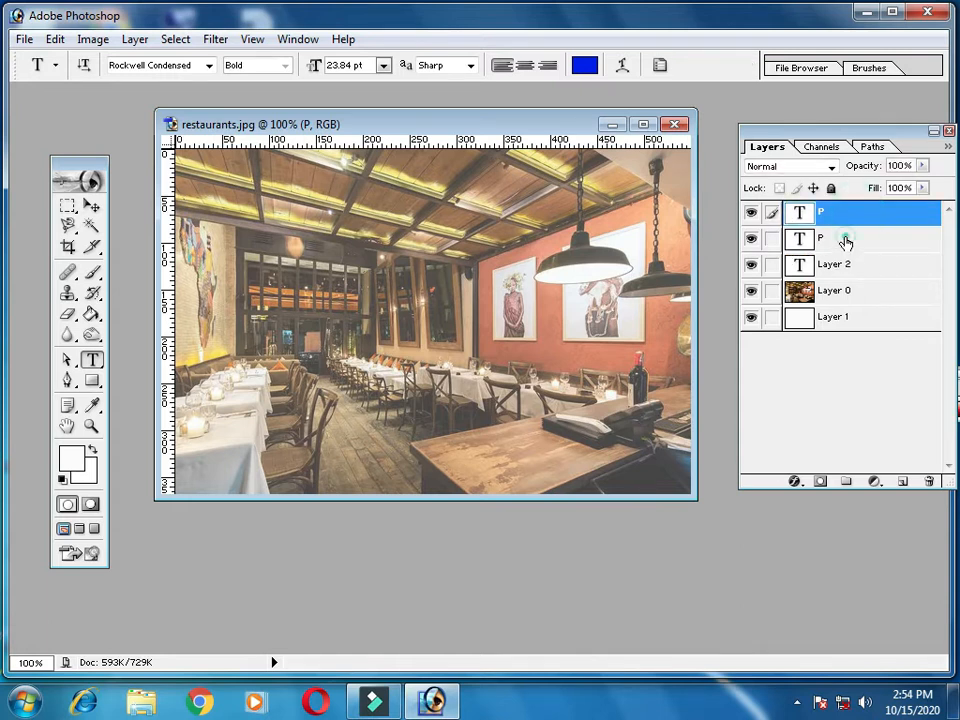
Step: Hide the uppermost P layer and Layer 2, and add an empty text layer above the lower P layer
{"action": "left_click", "coordinate": [846, 243]}
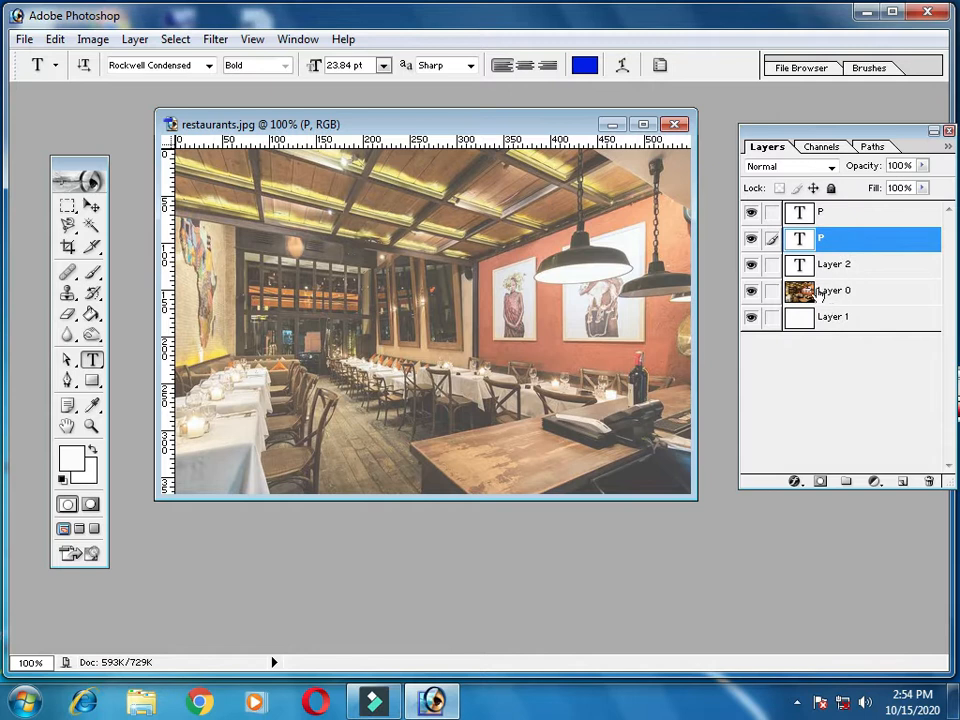
{"action": "left_click", "coordinate": [751, 264]}
{"action": "left_click", "coordinate": [208, 158]}
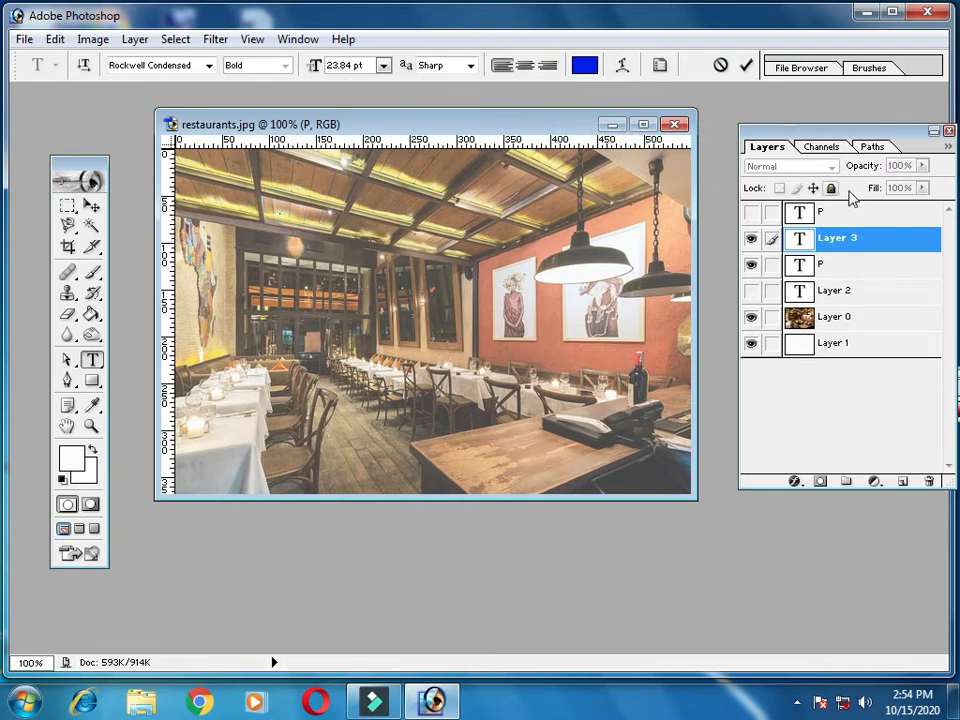
{"action": "left_click", "coordinate": [865, 237]}
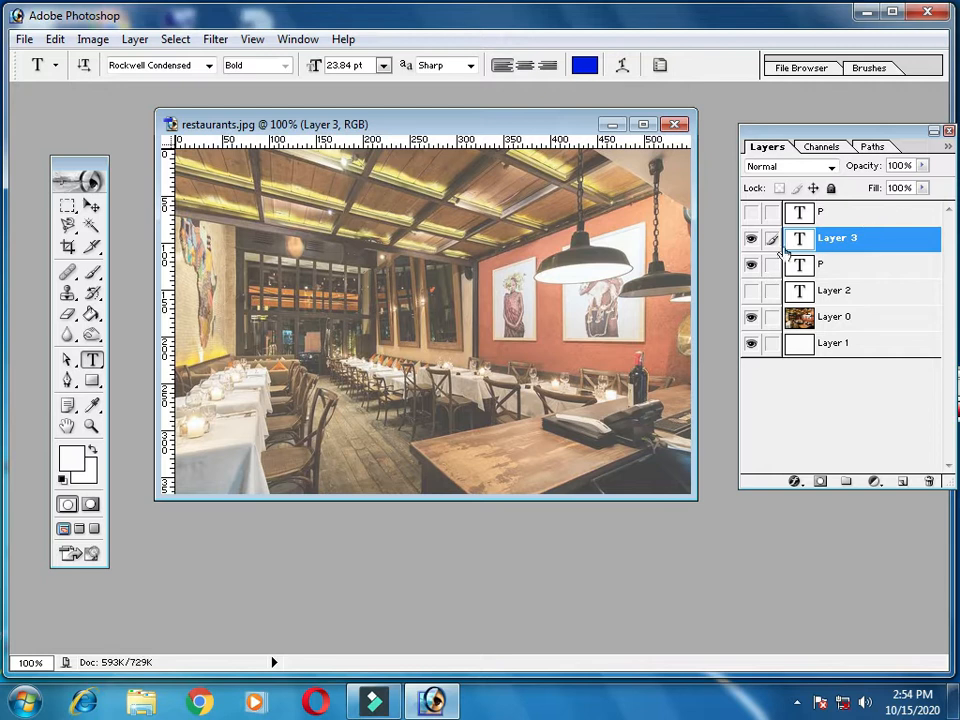
Step: Start another text layer over the ceiling area, set its font to Arial, and commit it
{"action": "left_click", "coordinate": [324, 222]}
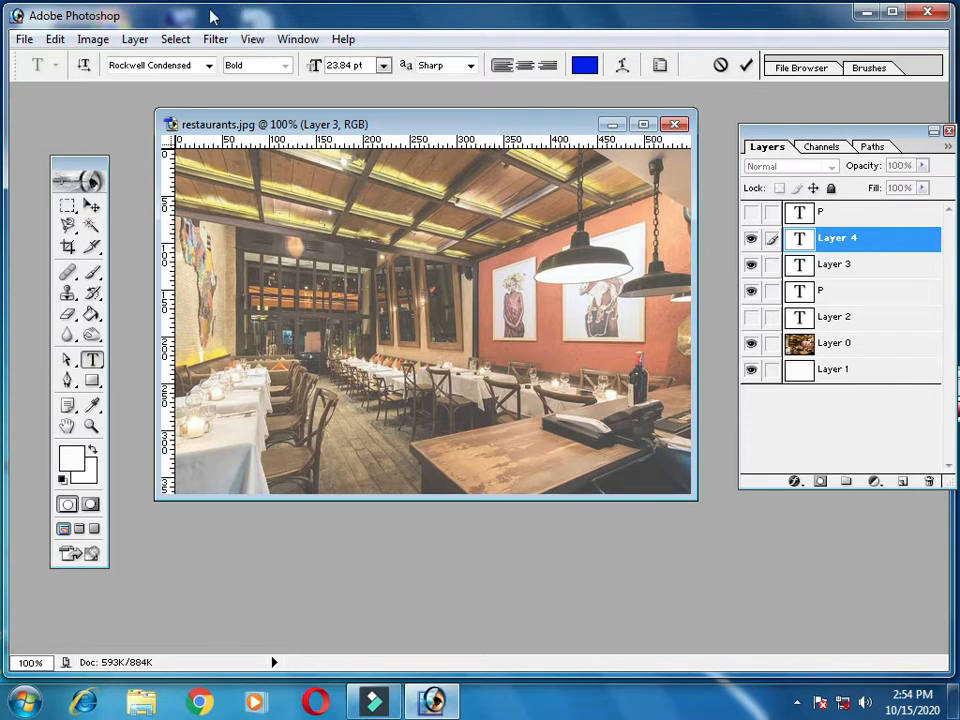
{"action": "left_click", "coordinate": [208, 65]}
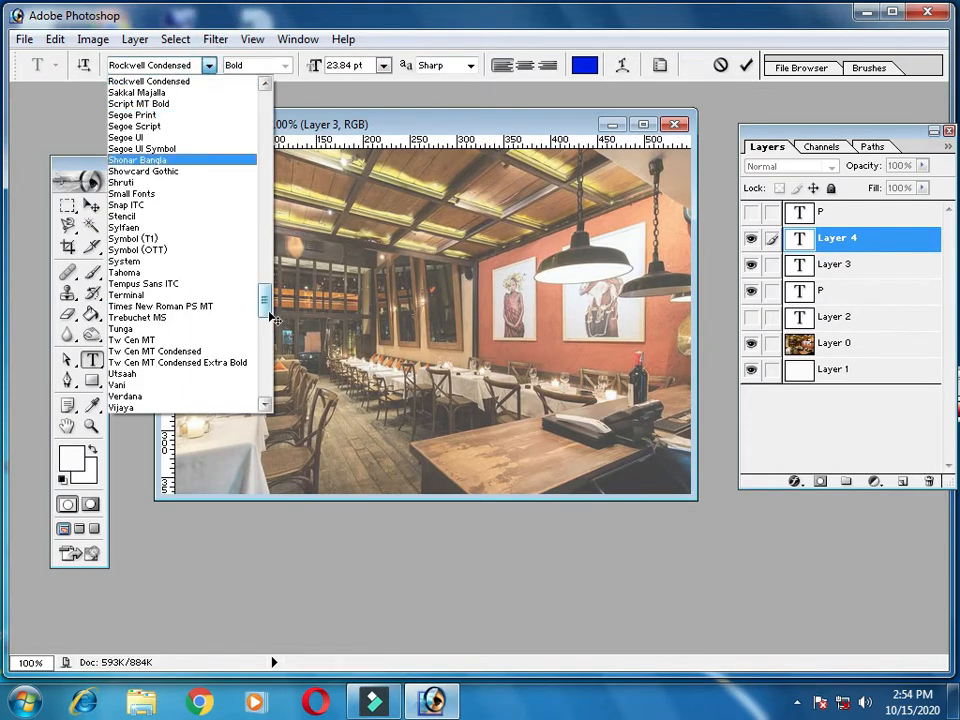
{"action": "left_click", "coordinate": [266, 150]}
{"action": "left_click_drag", "start_coordinate": [266, 150], "coordinate": [263, 96]}
{"action": "left_click", "coordinate": [140, 115]}
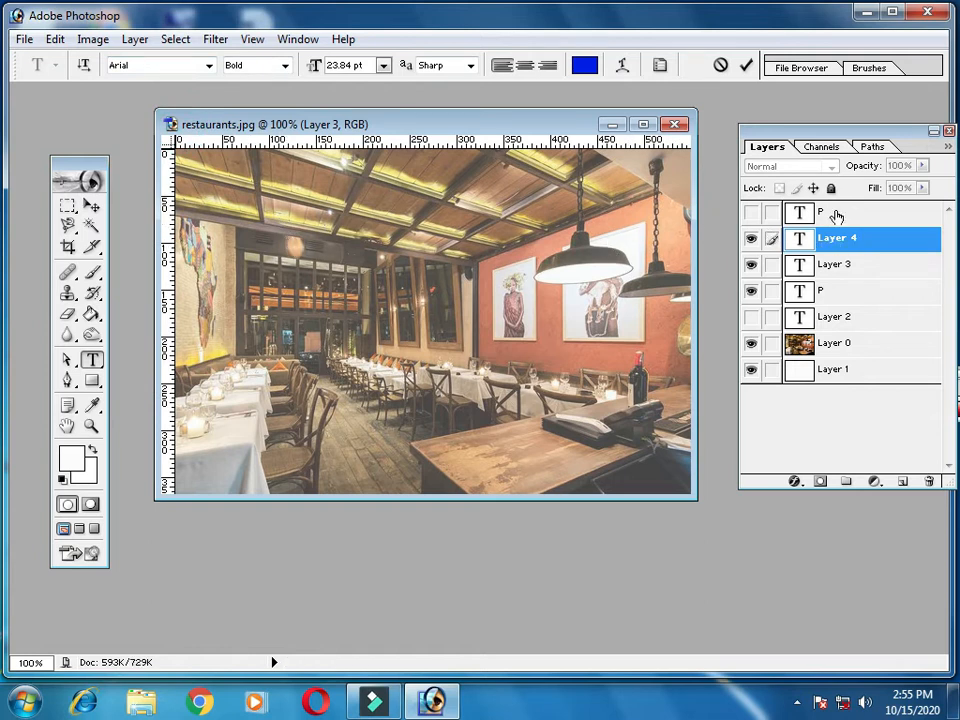
{"action": "left_click", "coordinate": [850, 242]}
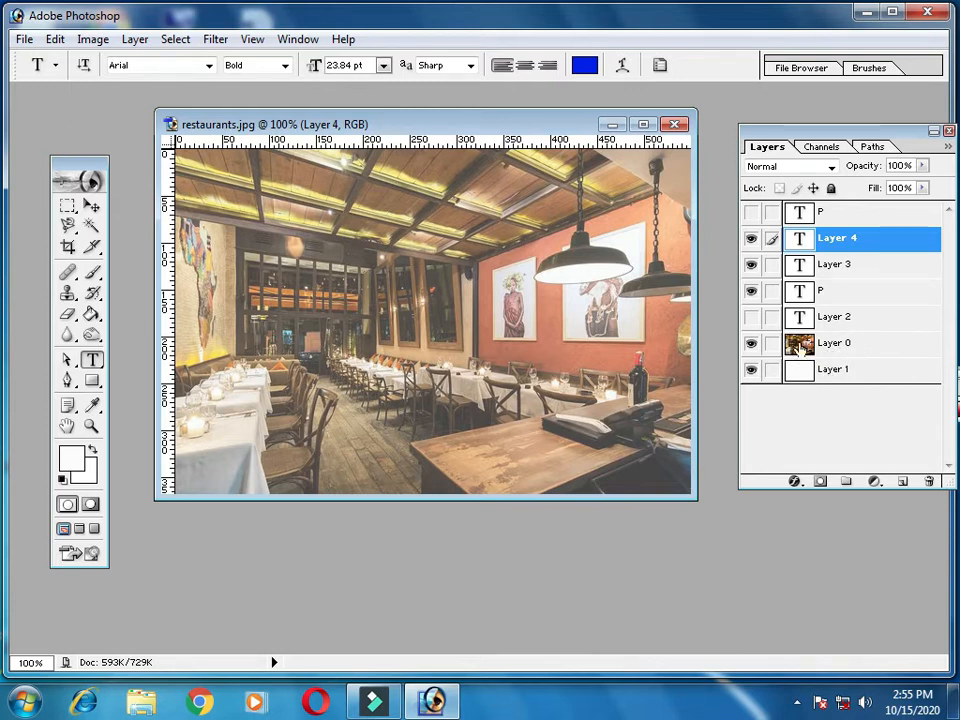
Step: Merge all visible layers into one, leaving the hidden P and Layer 2 text layers separate
{"action": "left_click_drag", "start_coordinate": [900, 133], "coordinate": [865, 128]}
{"action": "left_click", "coordinate": [912, 145]}
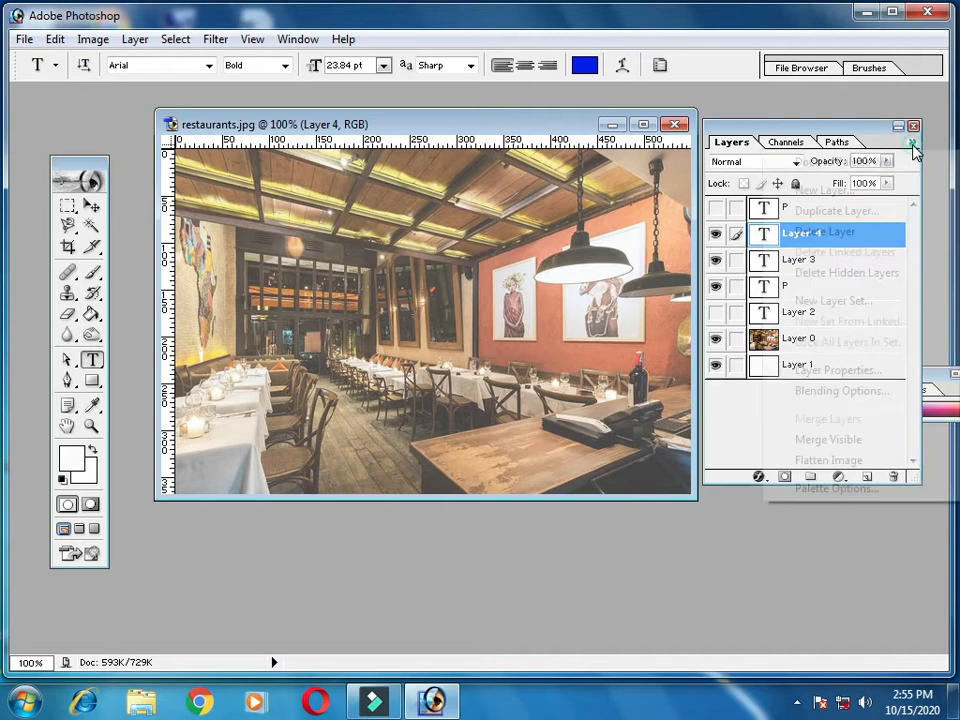
{"action": "left_click", "coordinate": [845, 445]}
{"action": "left_click_drag", "start_coordinate": [846, 236], "coordinate": [838, 270]}
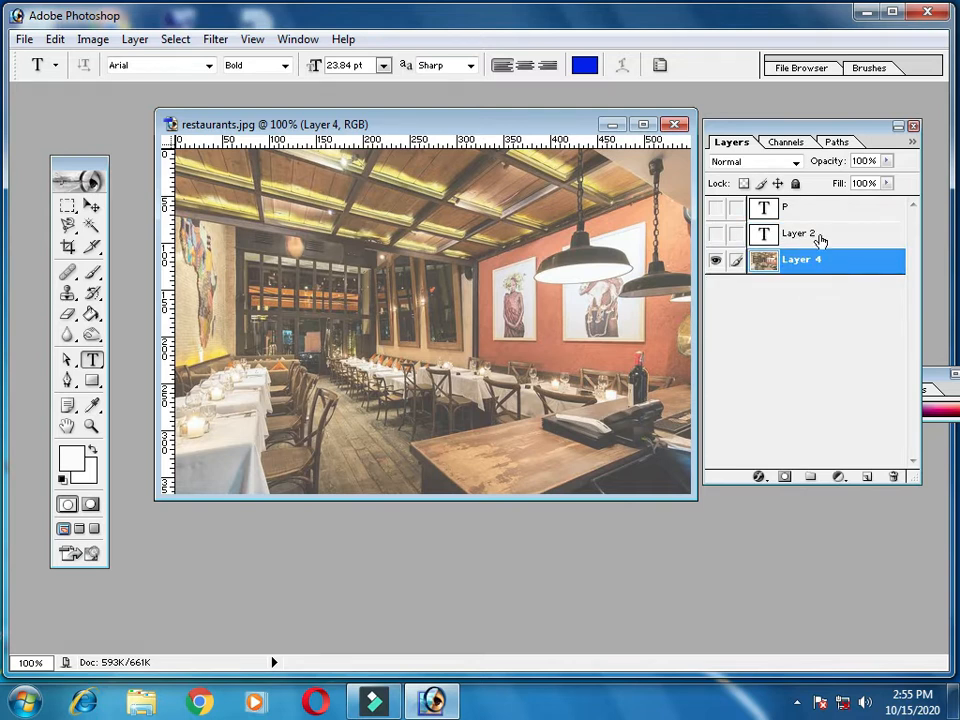
Step: Start a text layer over the ceiling area and set the font size to 72 pt
{"action": "left_click", "coordinate": [277, 234]}
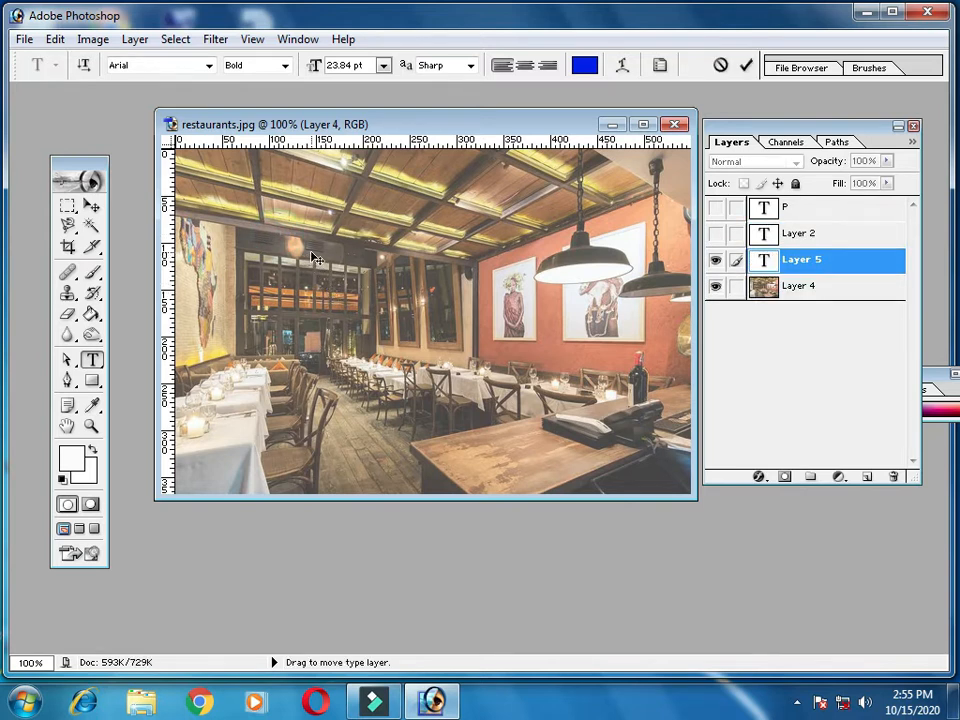
{"action": "left_click", "coordinate": [384, 65]}
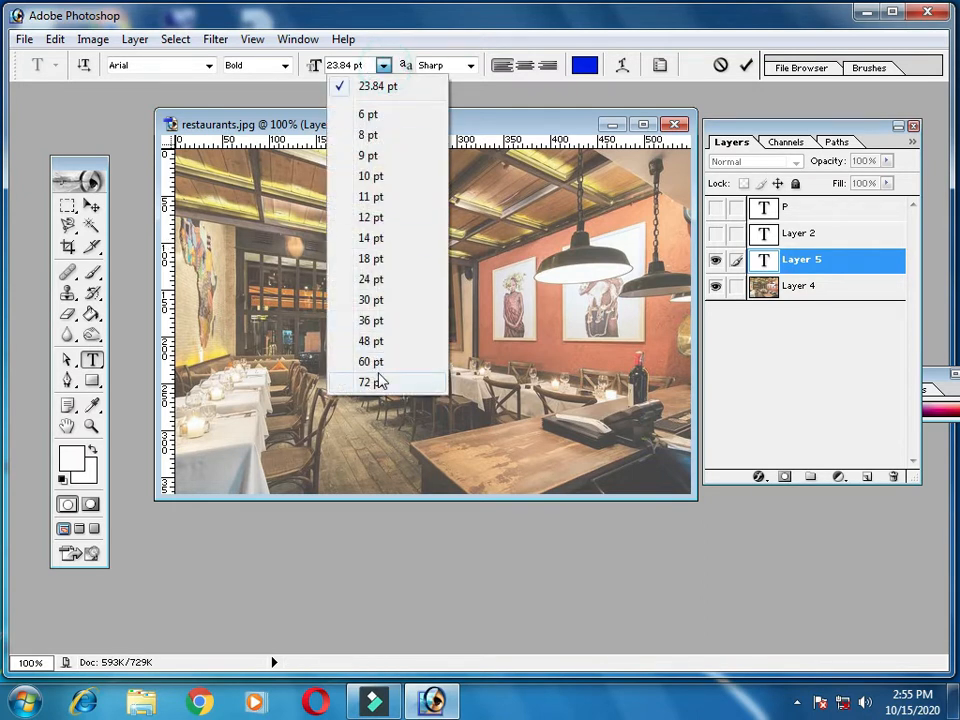
{"action": "left_click", "coordinate": [378, 380]}
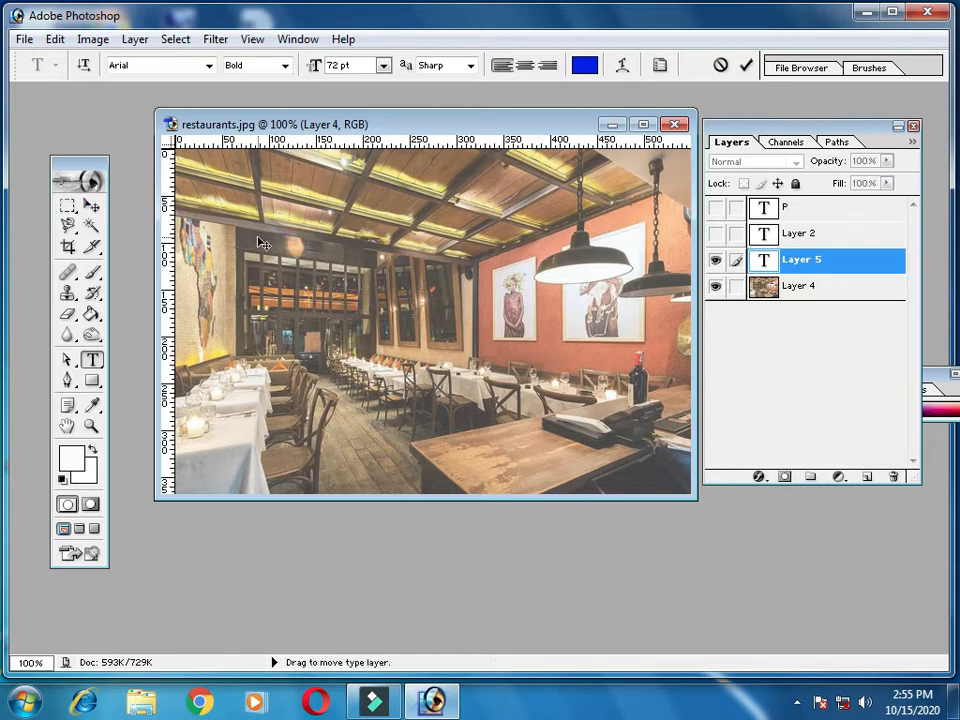
Step: Delete the empty new text layer and the hidden Layer 2 and P text layers
{"action": "left_click_drag", "start_coordinate": [822, 263], "coordinate": [893, 476]}
{"action": "left_click_drag", "start_coordinate": [810, 237], "coordinate": [897, 479]}
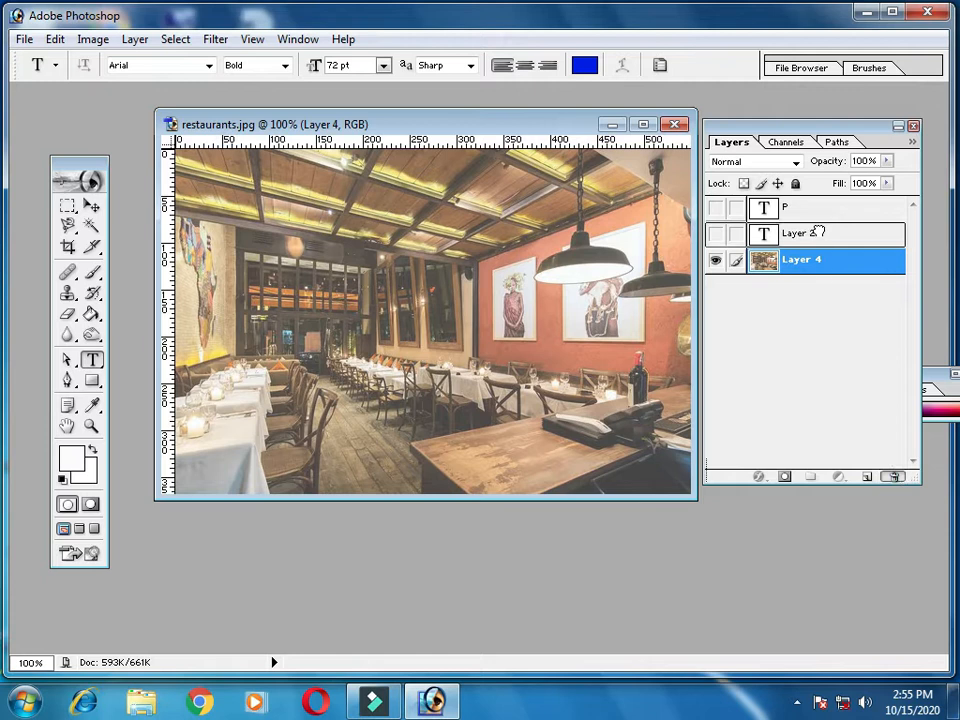
{"action": "left_click_drag", "start_coordinate": [814, 214], "coordinate": [895, 480]}
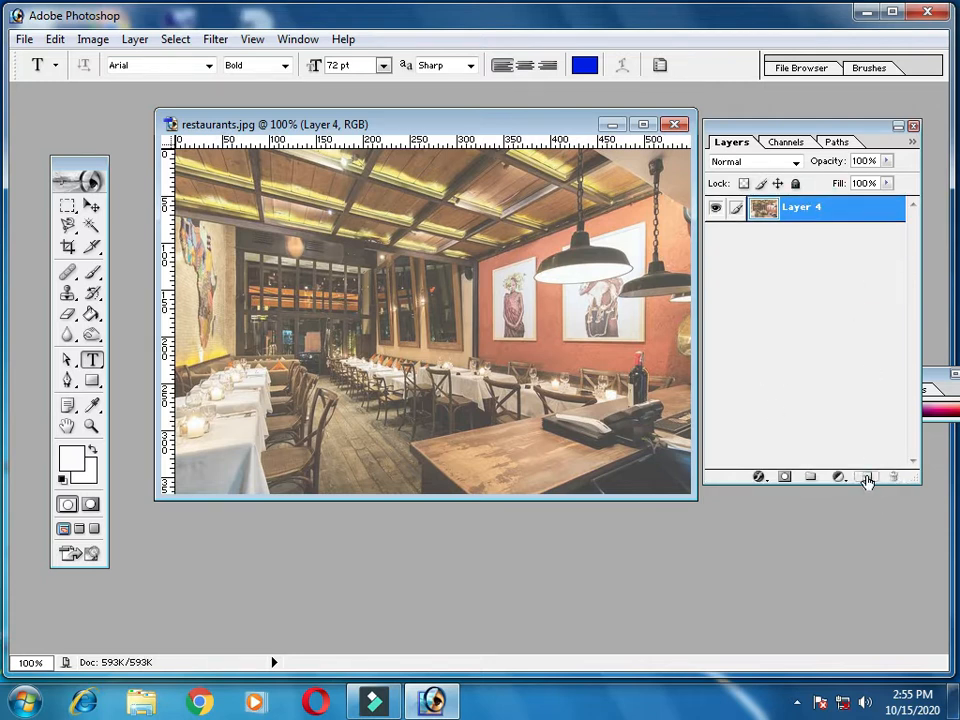
Step: Add a new layer above the merged photo and enter the text Piza with the Type tool in blue Arial Bold
{"action": "left_click", "coordinate": [866, 477]}
{"action": "left_click", "coordinate": [90, 360]}
{"action": "left_click", "coordinate": [376, 224]}
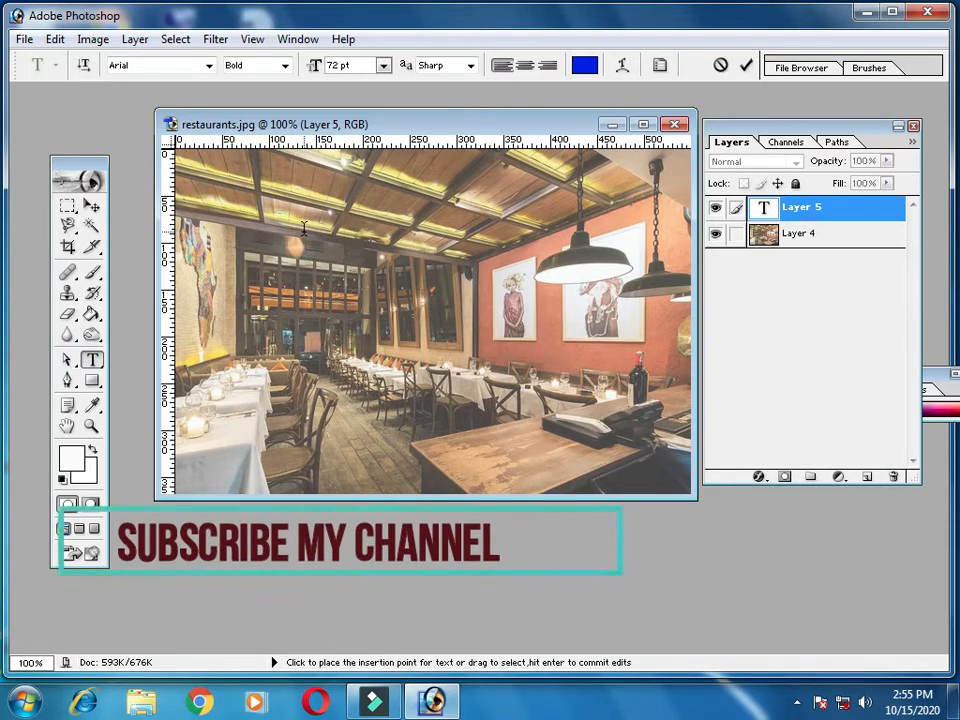
{"action": "left_click", "coordinate": [450, 126]}
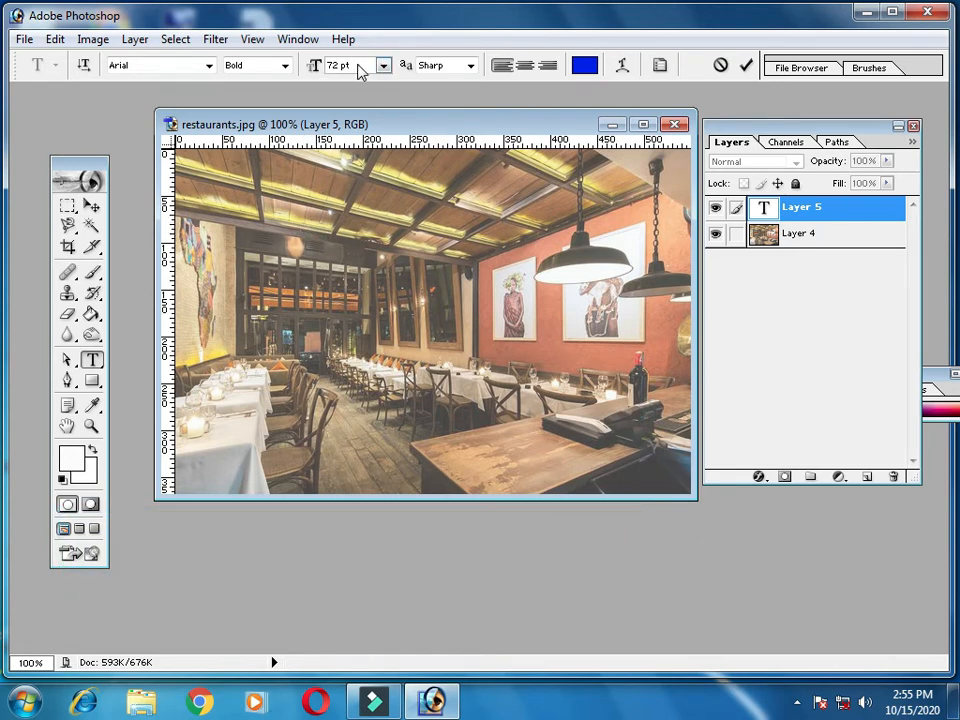
{"action": "left_click", "coordinate": [341, 233]}
{"action": "left_click", "coordinate": [91, 205]}
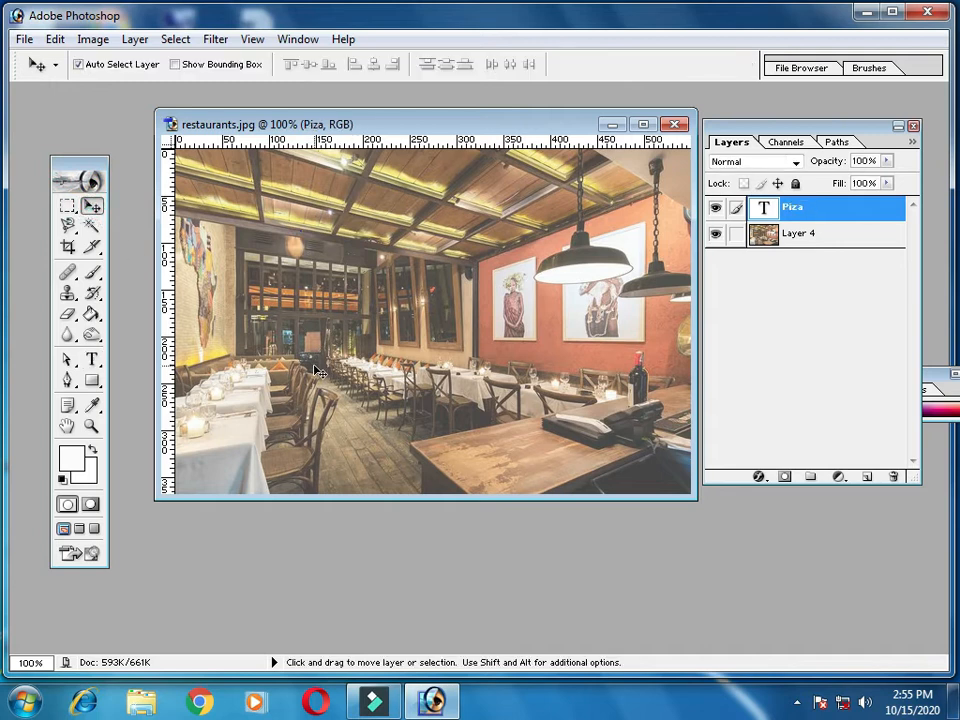
Step: Enlarge the Piza text with Free Transform and position it as a heading over the middle of the ceiling
{"action": "key", "text": "ctrl+t"}
{"action": "left_click_drag", "start_coordinate": [300, 232], "coordinate": [206, 184]}
{"action": "left_click", "coordinate": [91, 205]}
{"action": "left_click", "coordinate": [420, 280]}
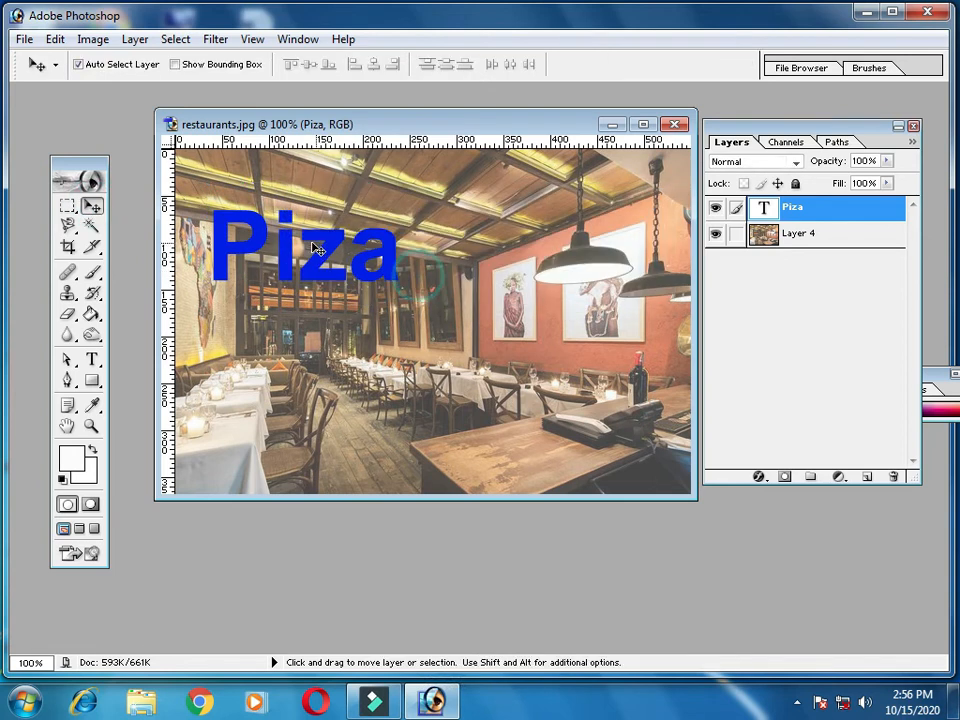
{"action": "left_click_drag", "start_coordinate": [320, 249], "coordinate": [442, 216]}
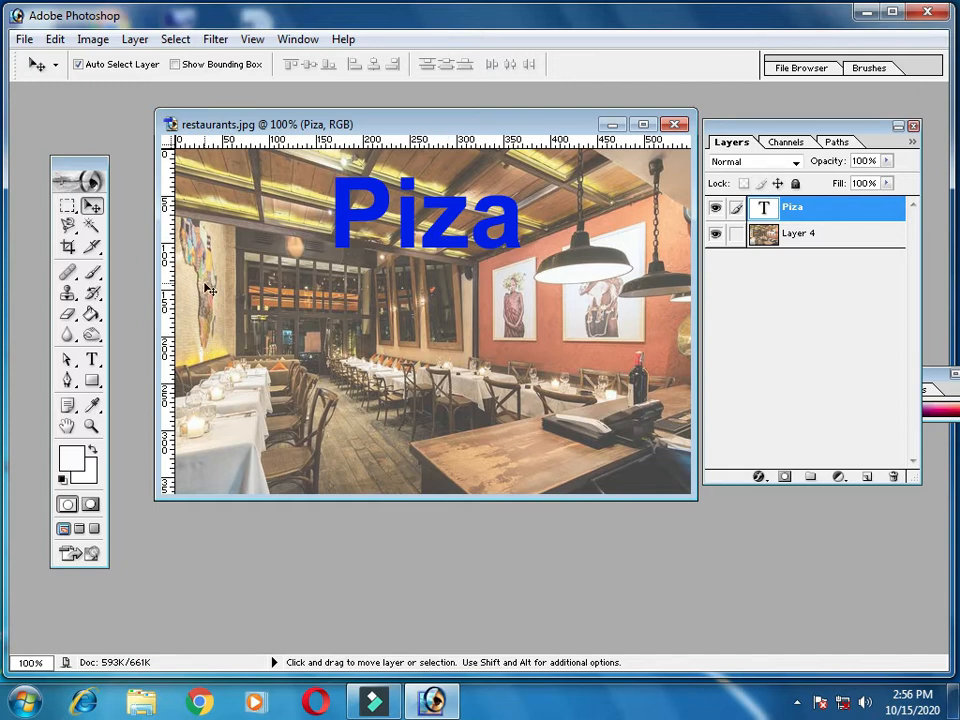
Step: Draw a white rectangle shape below and to the left of the Piza heading
{"action": "left_click", "coordinate": [92, 382]}
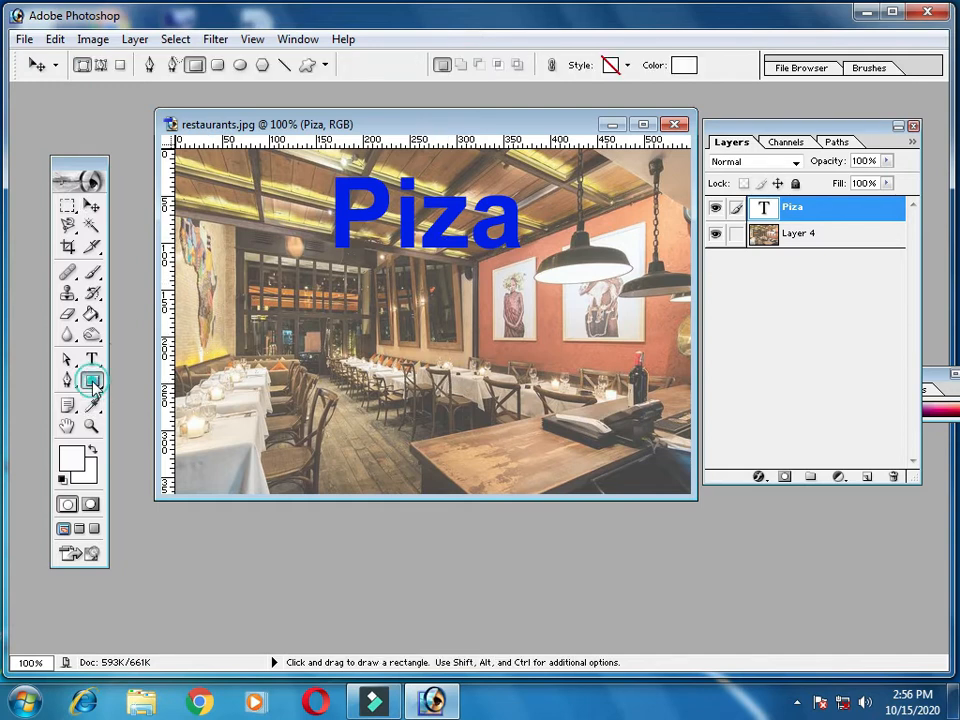
{"action": "left_click_drag", "start_coordinate": [222, 270], "coordinate": [331, 368]}
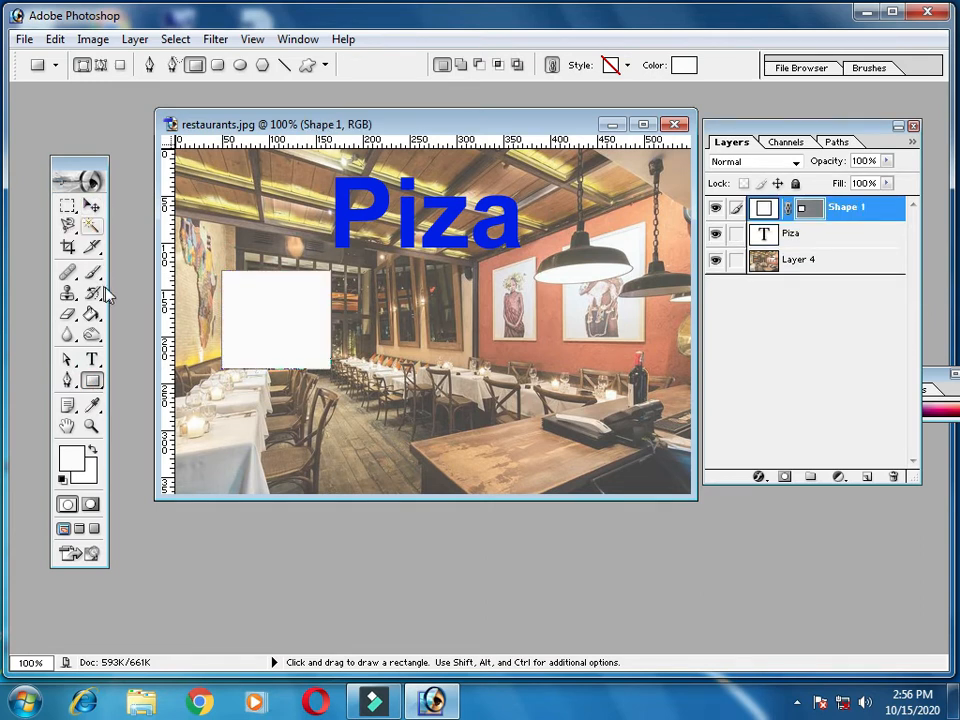
{"action": "left_click", "coordinate": [91, 359]}
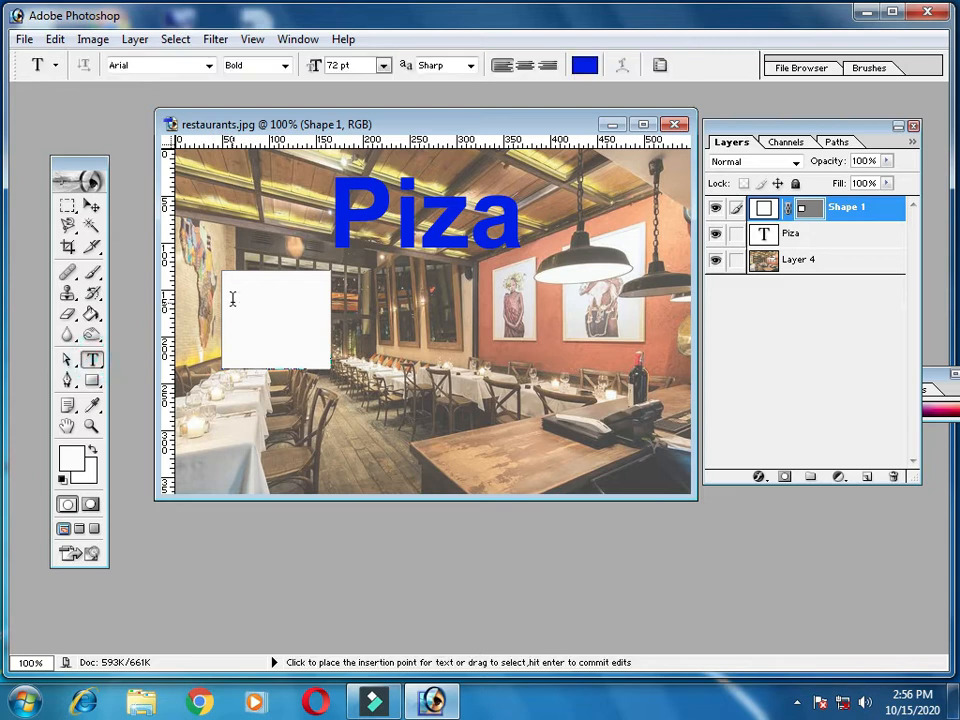
{"action": "left_click", "coordinate": [231, 293]}
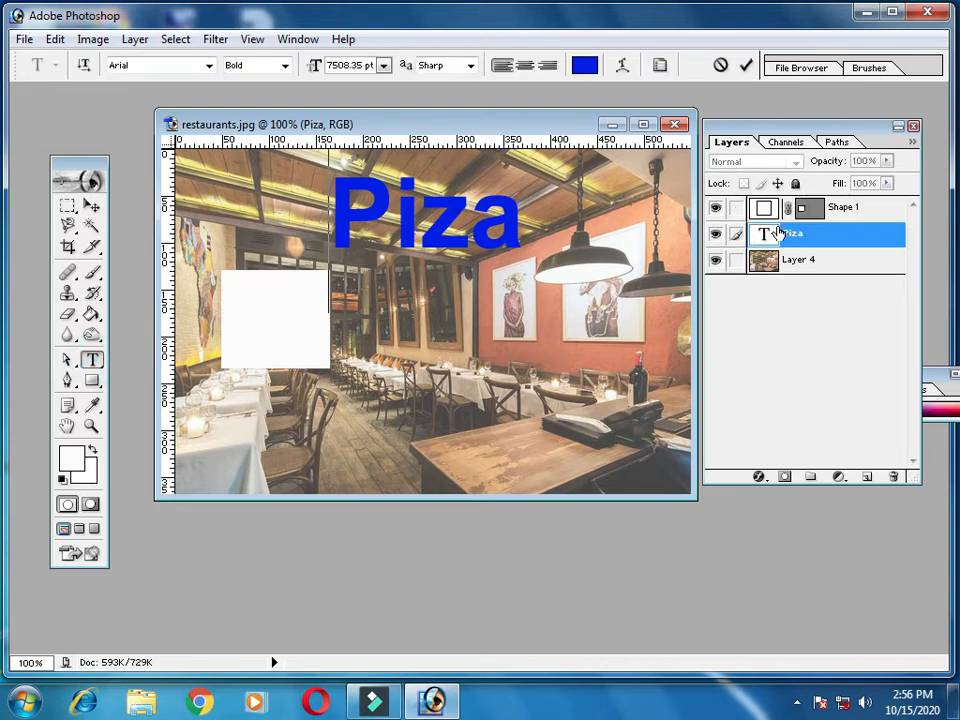
{"action": "left_click", "coordinate": [860, 207]}
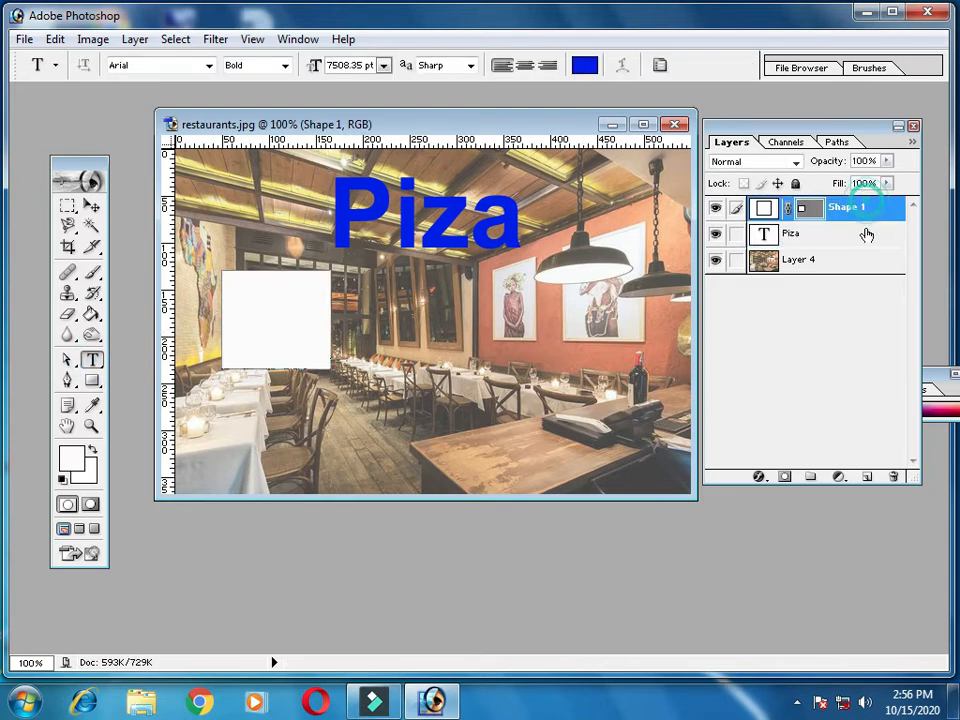
Step: Add a new layer above the rectangle shape and start a 14 pt text on it inside the rectangle
{"action": "left_click", "coordinate": [867, 477]}
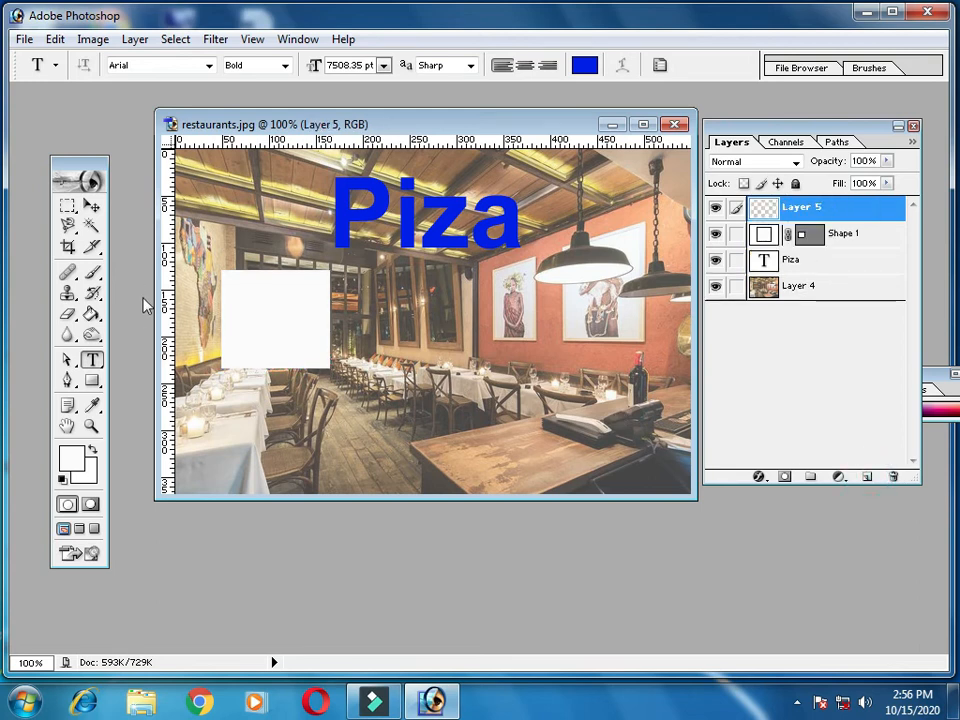
{"action": "left_click", "coordinate": [383, 65]}
{"action": "left_click", "coordinate": [370, 238]}
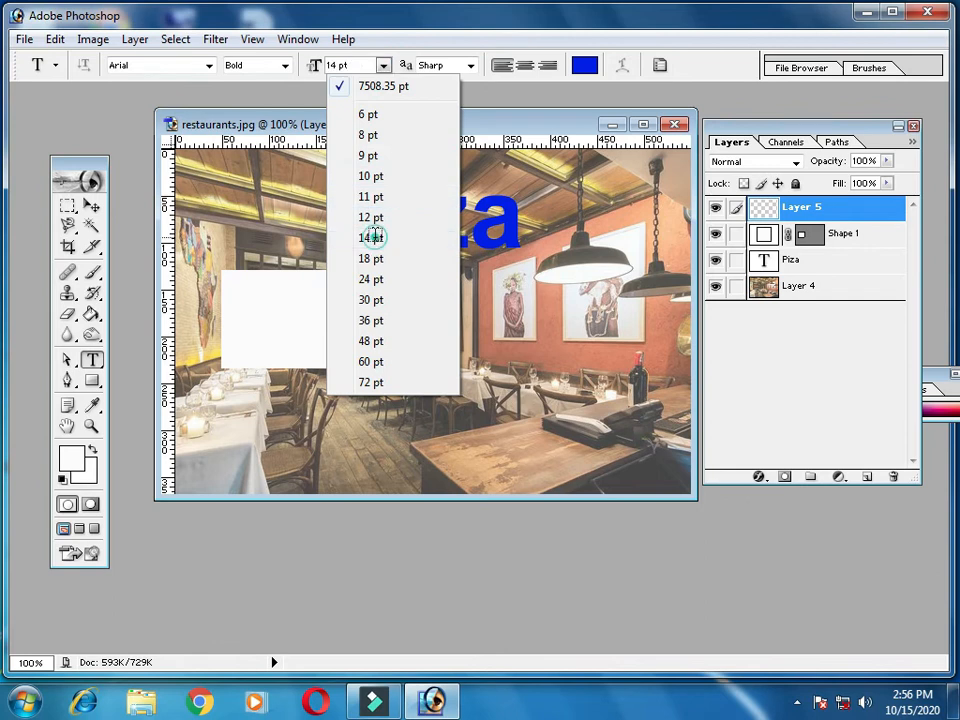
{"action": "left_click", "coordinate": [248, 296]}
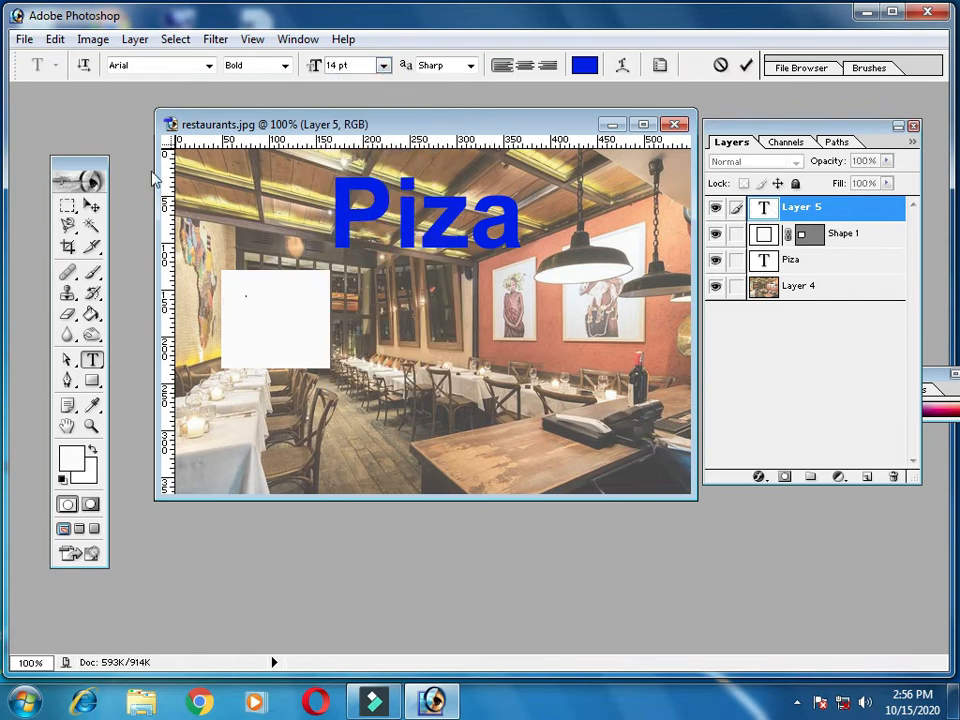
{"action": "left_click", "coordinate": [91, 205]}
Step: Restart the text inside the white rectangle with its font size set to 72 pt
{"action": "left_click", "coordinate": [90, 424]}
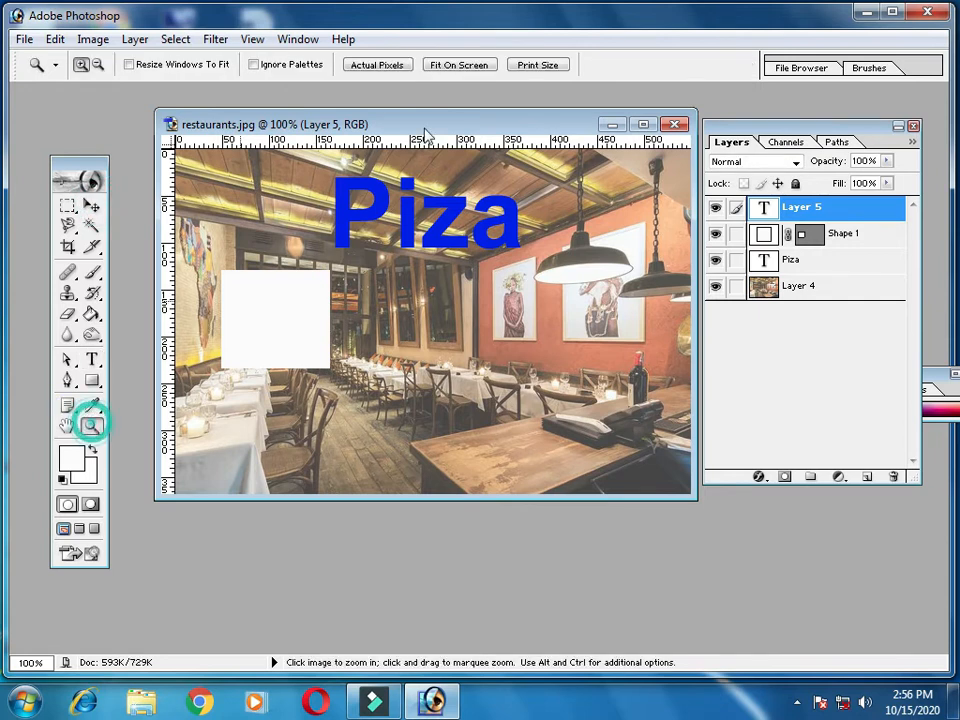
{"action": "left_click", "coordinate": [480, 64]}
{"action": "left_click_drag", "start_coordinate": [225, 123], "coordinate": [369, 123]}
{"action": "left_click", "coordinate": [91, 359]}
{"action": "left_click", "coordinate": [273, 352]}
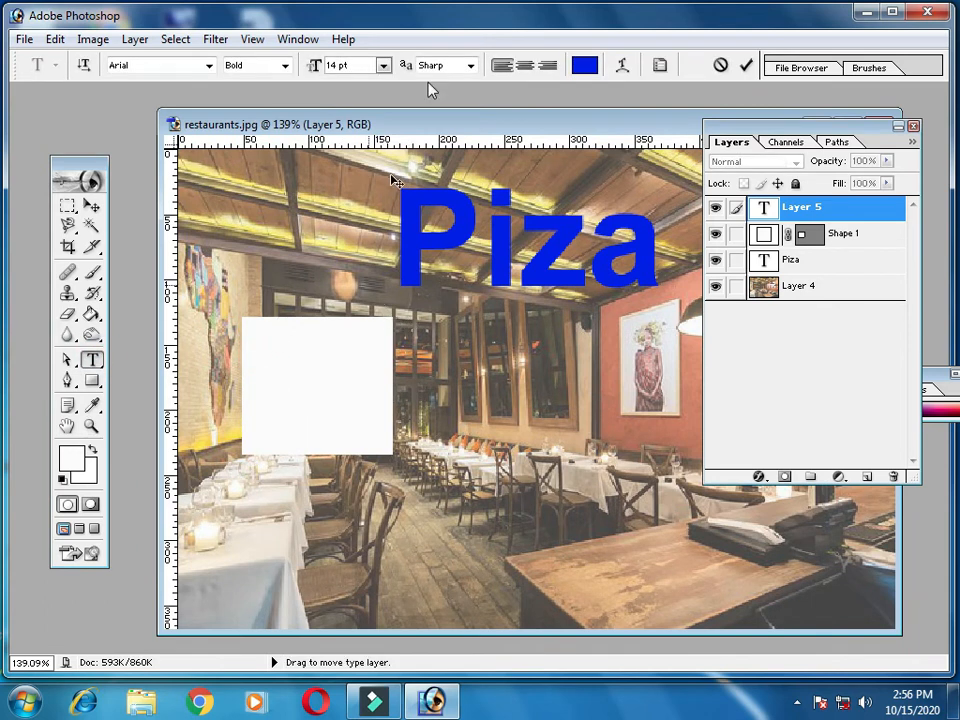
{"action": "left_click", "coordinate": [383, 66]}
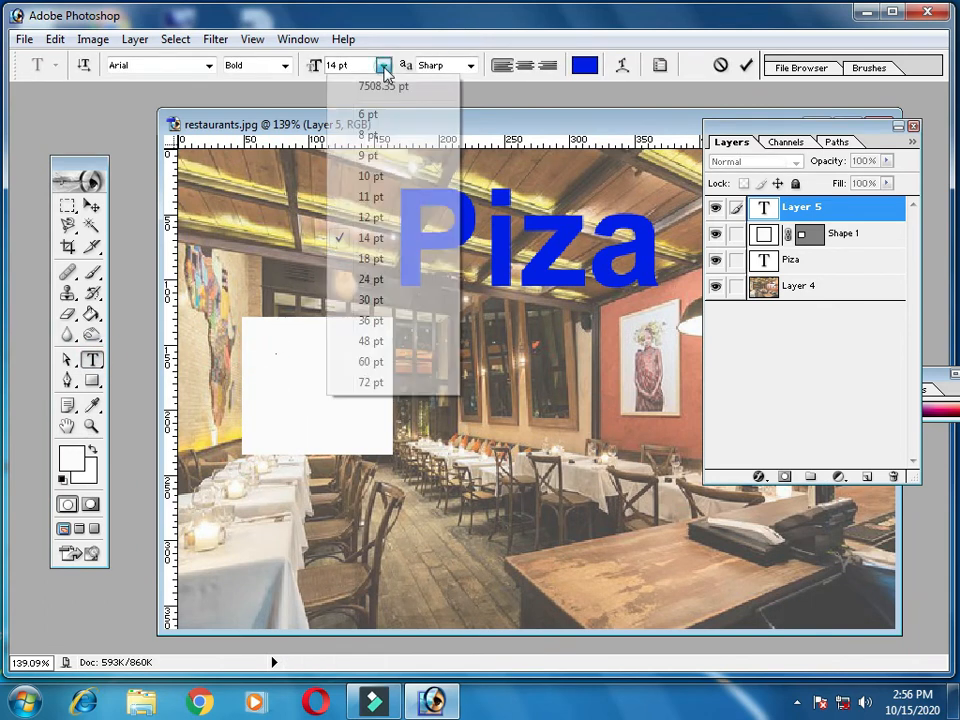
{"action": "left_click", "coordinate": [375, 382]}
{"action": "scroll", "coordinate": [291, 375], "scroll_direction": "down", "scroll_amount": 1}
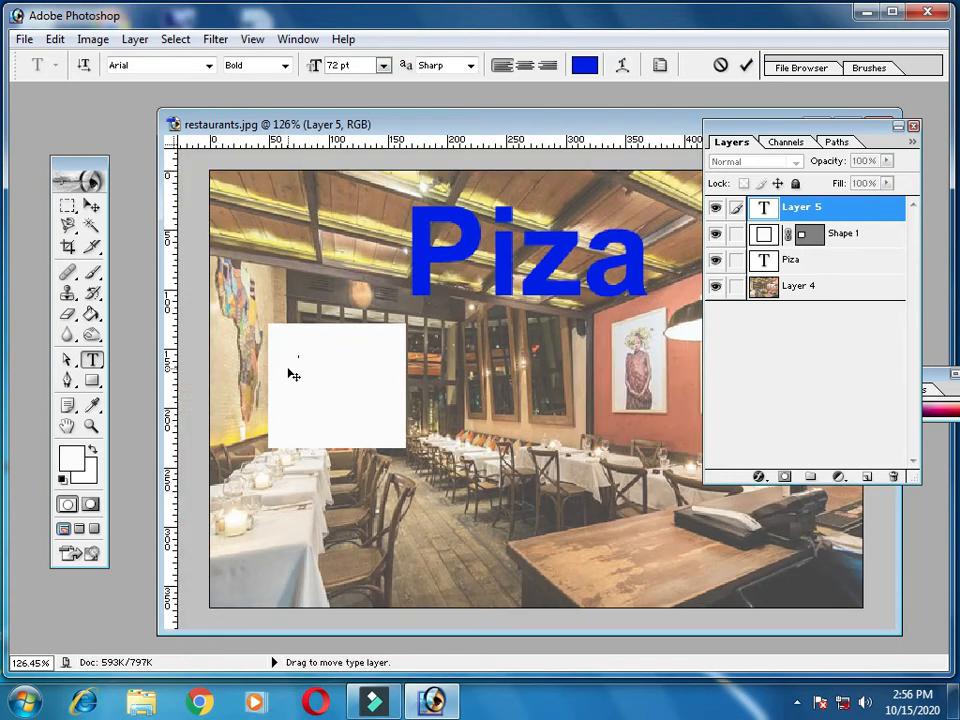
{"action": "scroll", "coordinate": [373, 362], "scroll_direction": "up", "scroll_amount": 2}
{"action": "left_click", "coordinate": [285, 374]}
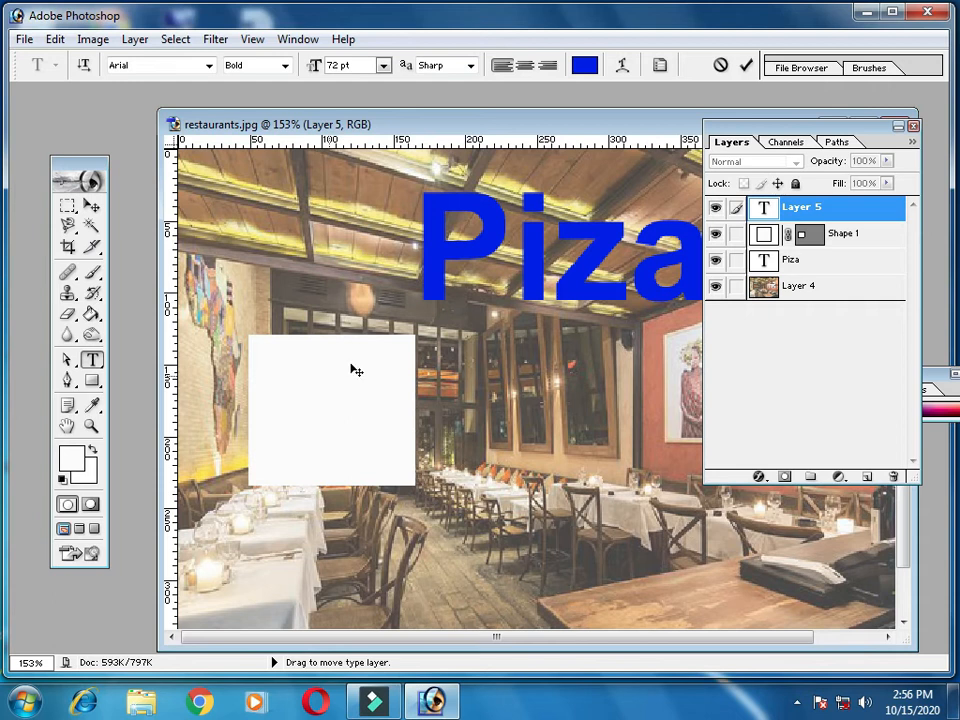
Step: Set the font size to 200 pt and enter the text Requirement inside the white rectangle
{"action": "left_click", "coordinate": [355, 64]}
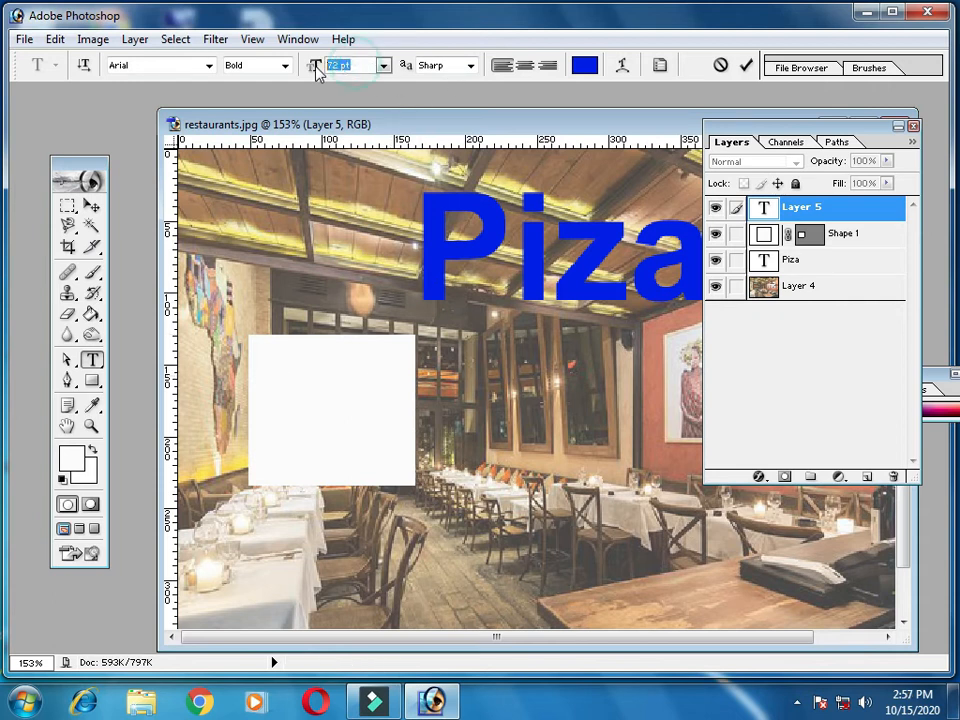
{"action": "type", "text": "200"}
{"action": "left_click", "coordinate": [285, 378]}
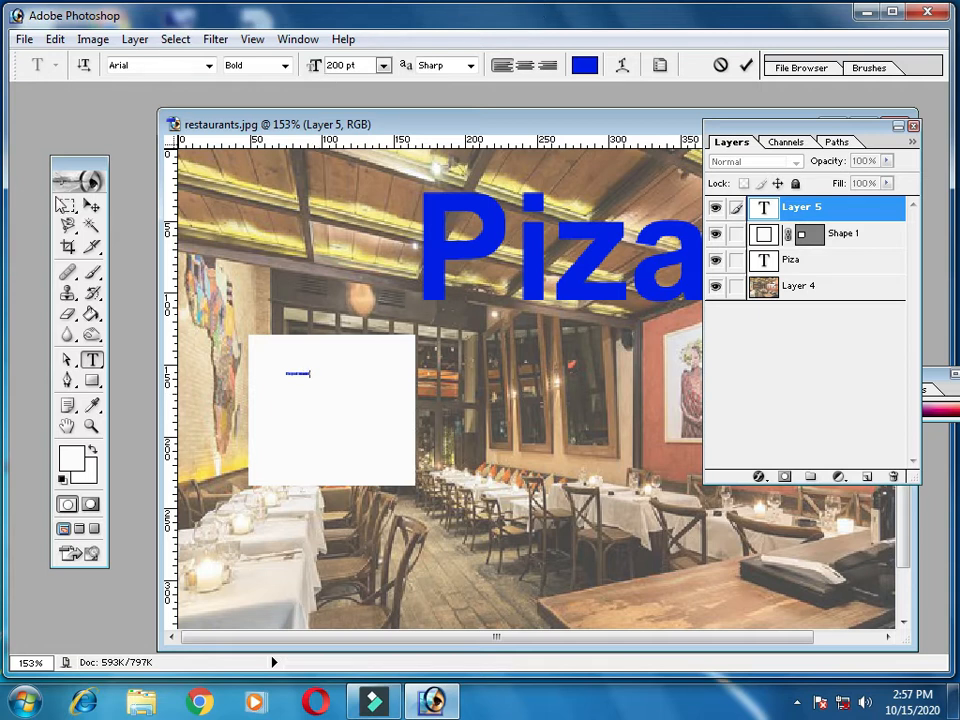
{"action": "left_click", "coordinate": [91, 206]}
Step: Scale up the Requirement text near the rectangle's upper edge and place a duplicate of it just below
{"action": "key", "text": "ctrl+t"}
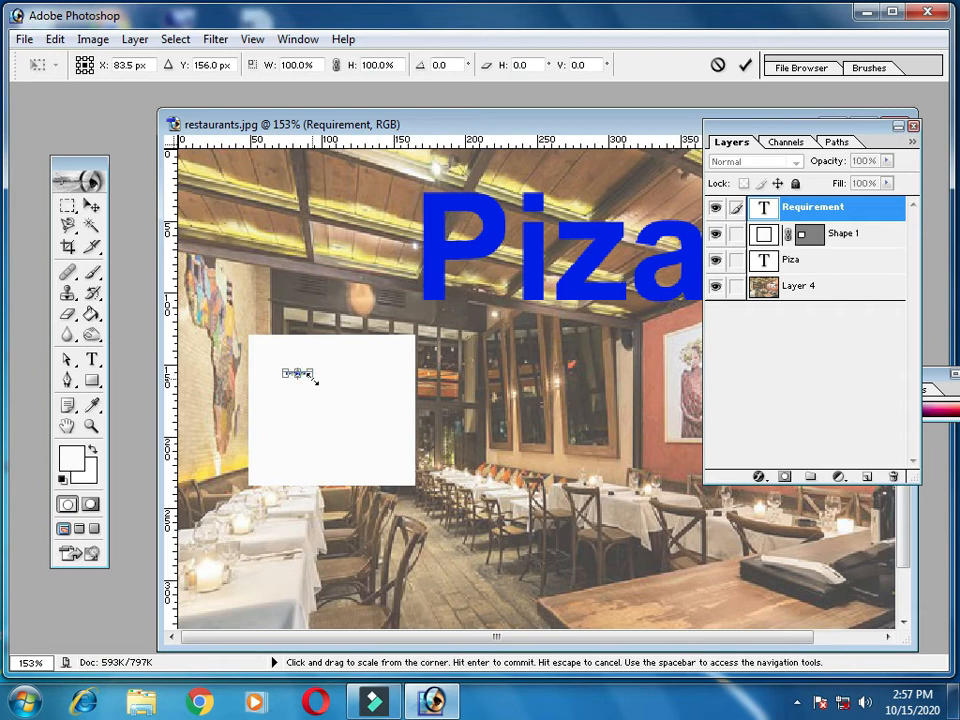
{"action": "mouse_move", "coordinate": [311, 375]}
{"action": "left_mouse_down"}
{"action": "mouse_move", "coordinate": [340, 389]}
{"action": "mouse_move", "coordinate": [326, 356]}
{"action": "mouse_move", "coordinate": [336, 361]}
{"action": "mouse_move", "coordinate": [326, 369]}
{"action": "mouse_move", "coordinate": [332, 377]}
{"action": "mouse_move", "coordinate": [315, 378]}
{"action": "left_mouse_up"}
{"action": "key", "text": "Return"}
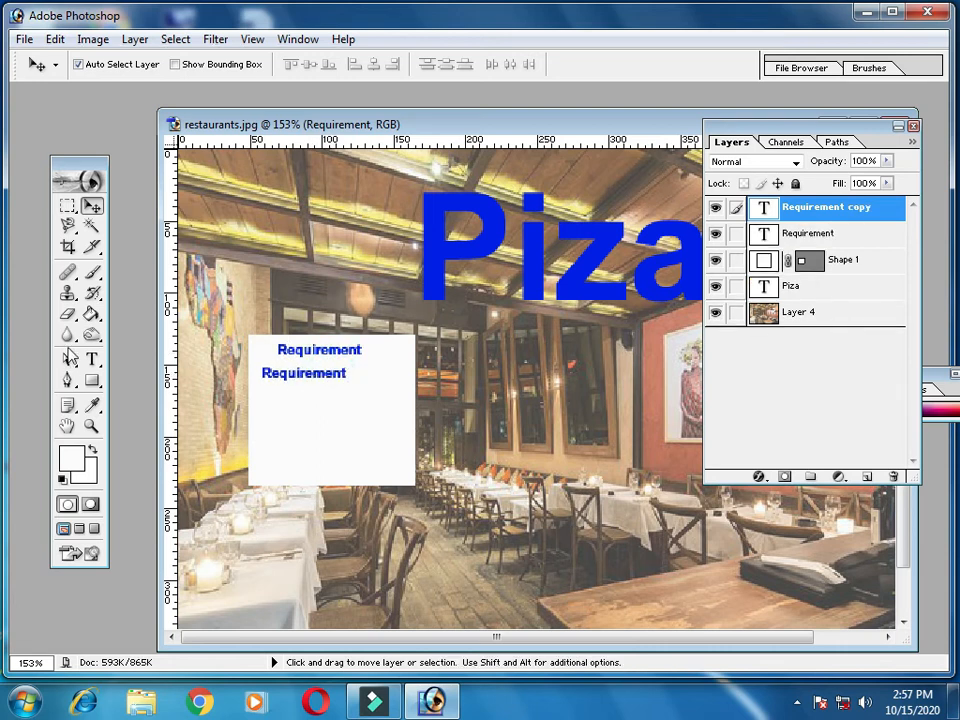
Step: Replace the duplicated Requirement text with Pen Pizza $600
{"action": "left_click", "coordinate": [91, 359]}
{"action": "left_click", "coordinate": [295, 376]}
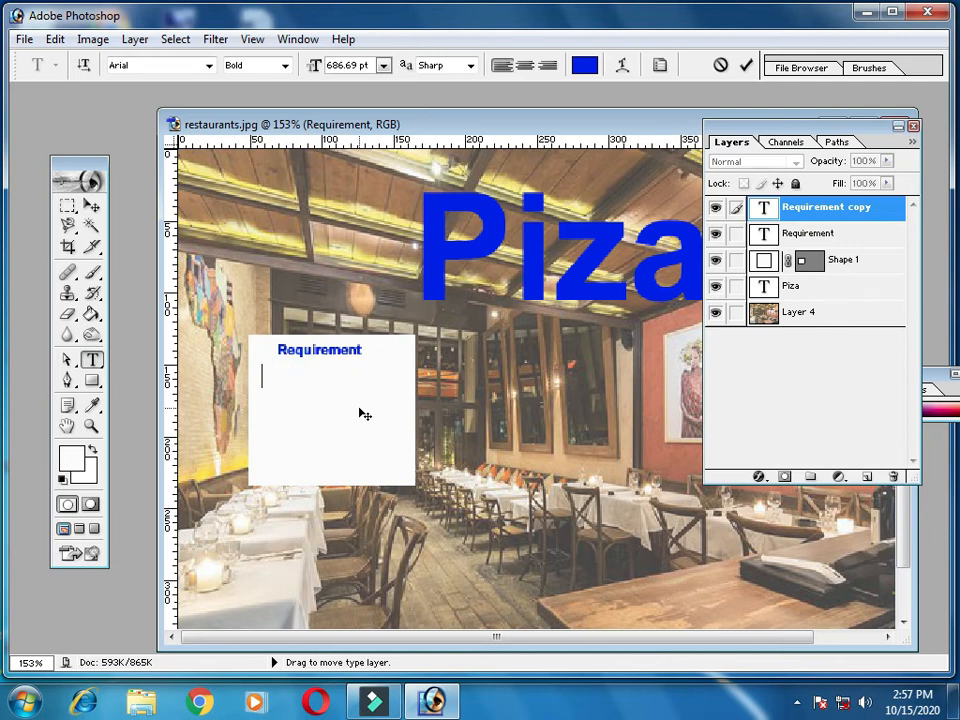
{"action": "type", "text": "Pen Pizza $600"}
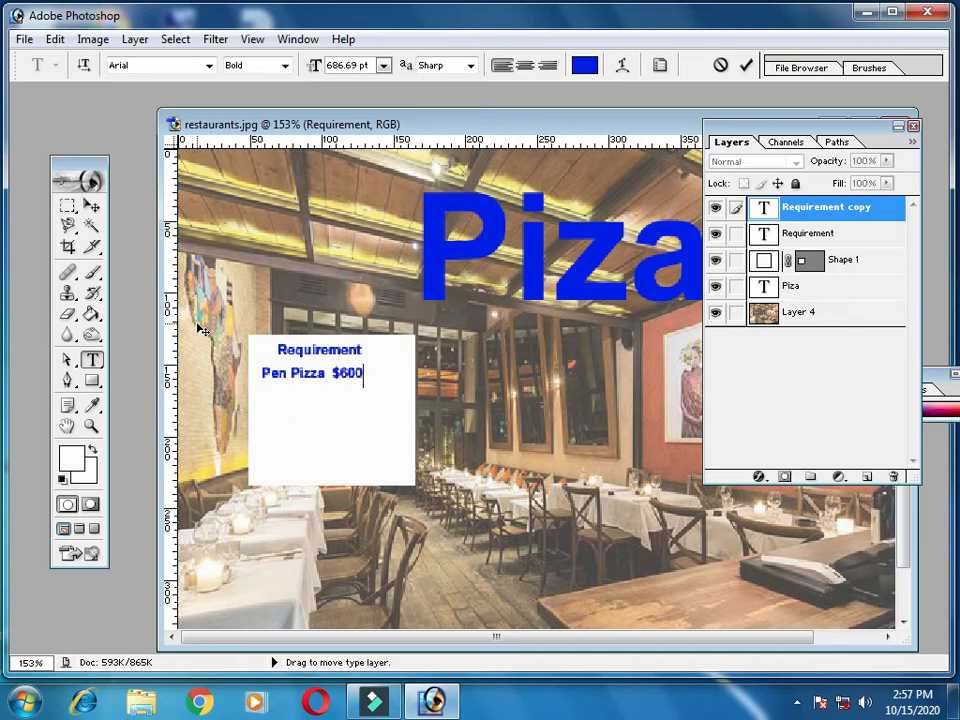
{"action": "left_click", "coordinate": [91, 205]}
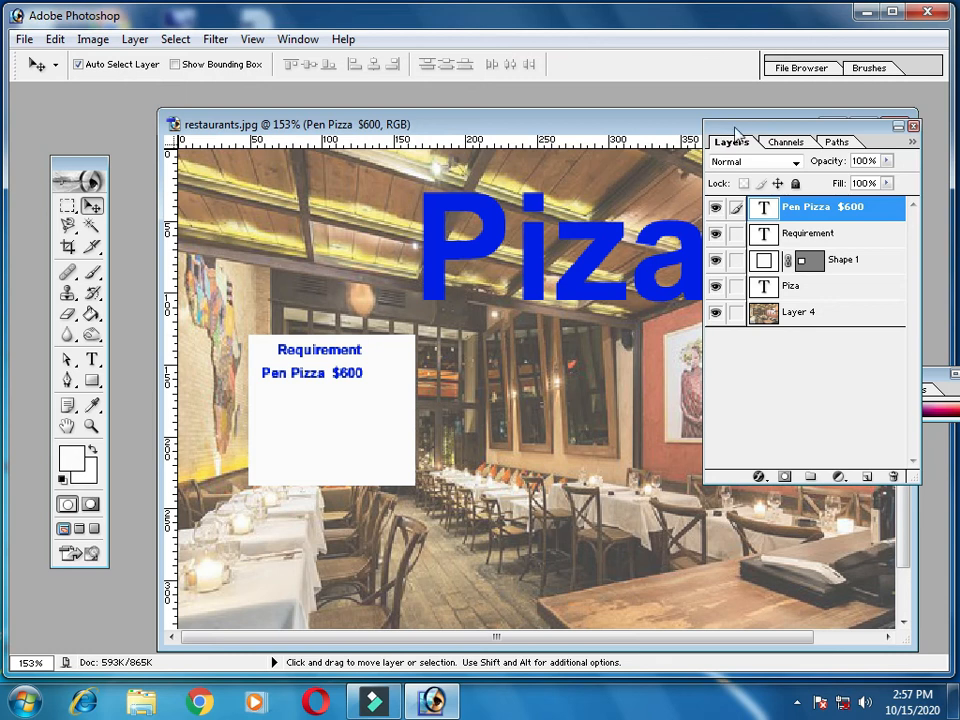
Step: Duplicate the white rectangle twice, placing the copies in a row to the right of the original
{"action": "left_click_drag", "start_coordinate": [748, 133], "coordinate": [856, 140]}
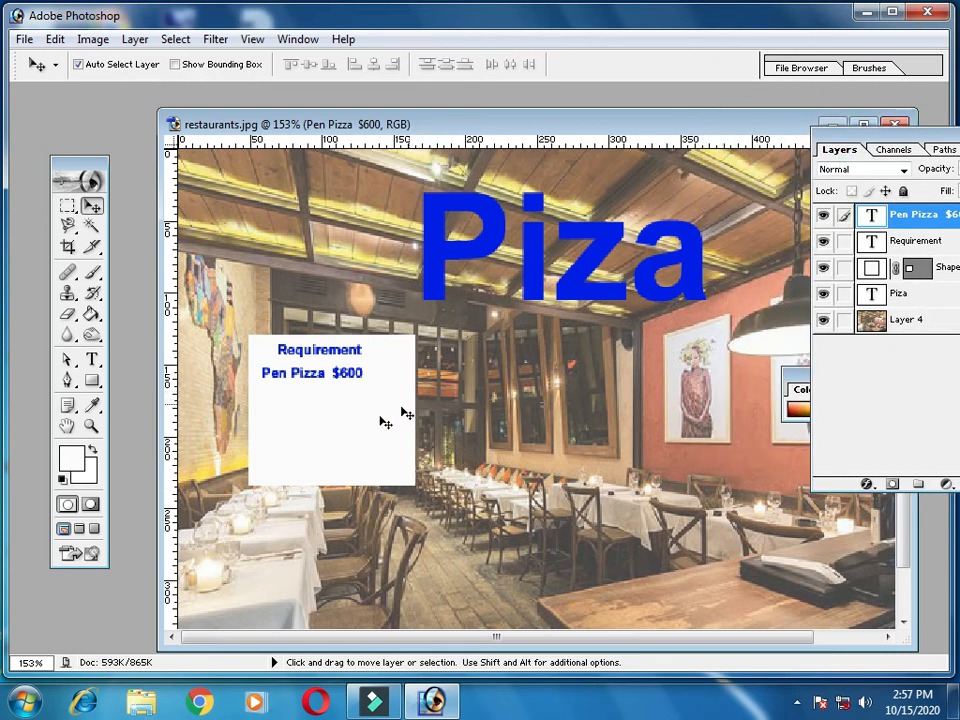
{"action": "left_click", "coordinate": [338, 440]}
{"action": "left_click", "coordinate": [388, 441]}
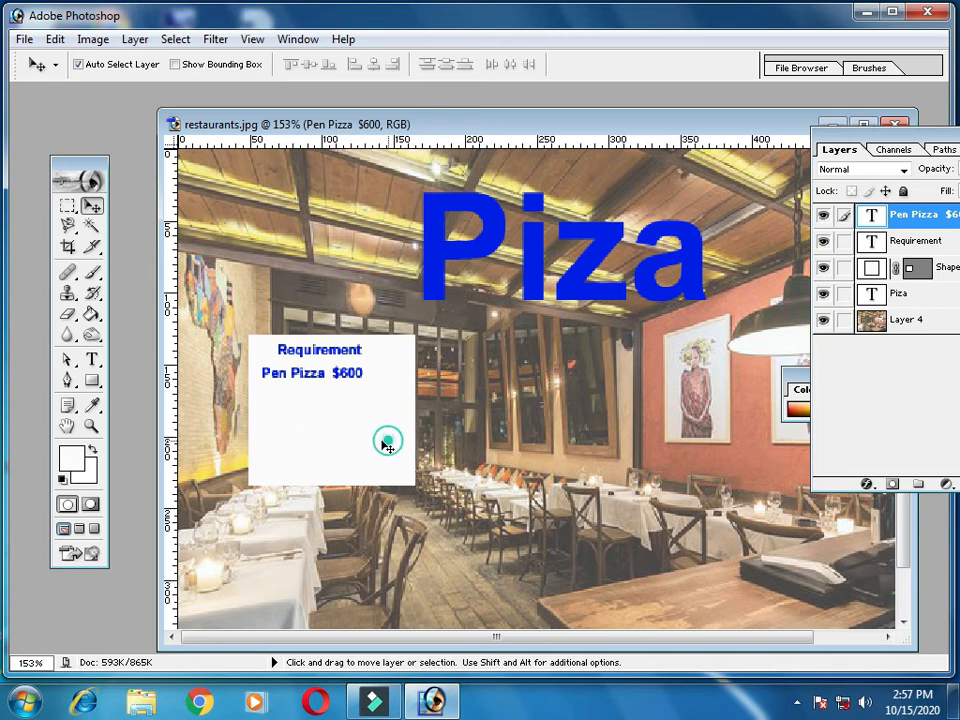
{"action": "left_click", "coordinate": [338, 431]}
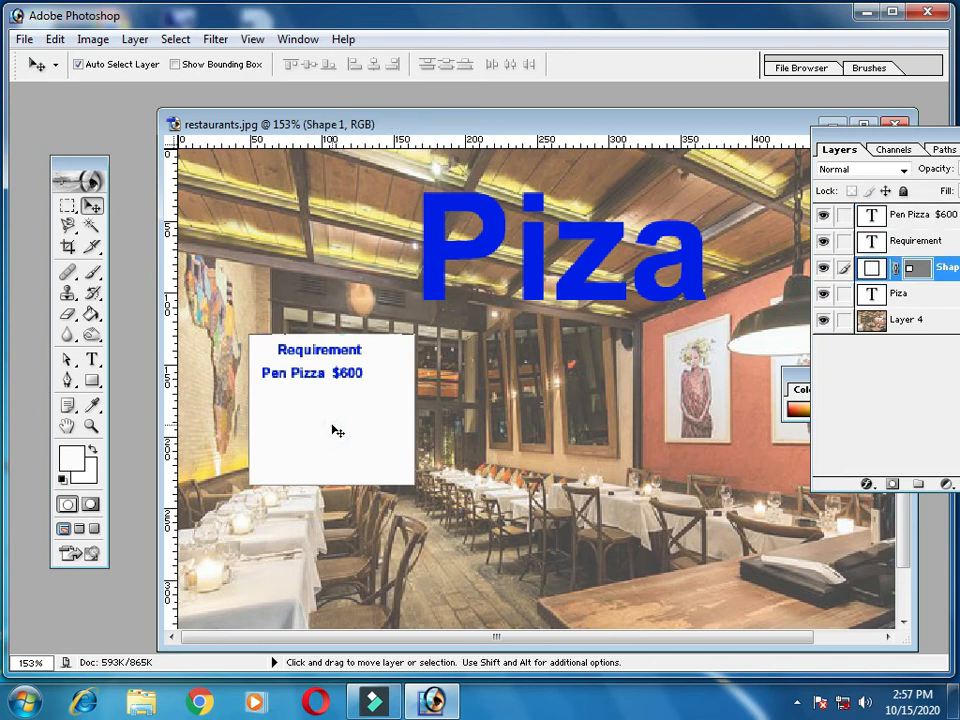
{"action": "left_click_drag", "start_coordinate": [356, 431], "coordinate": [763, 434]}
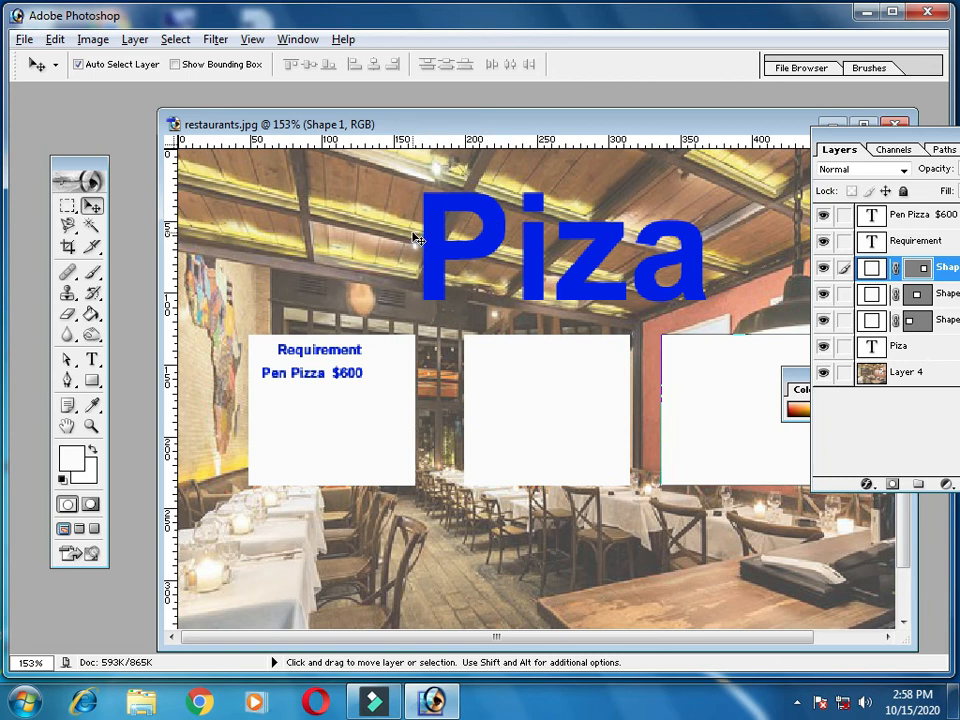
{"action": "left_click", "coordinate": [23, 39]}
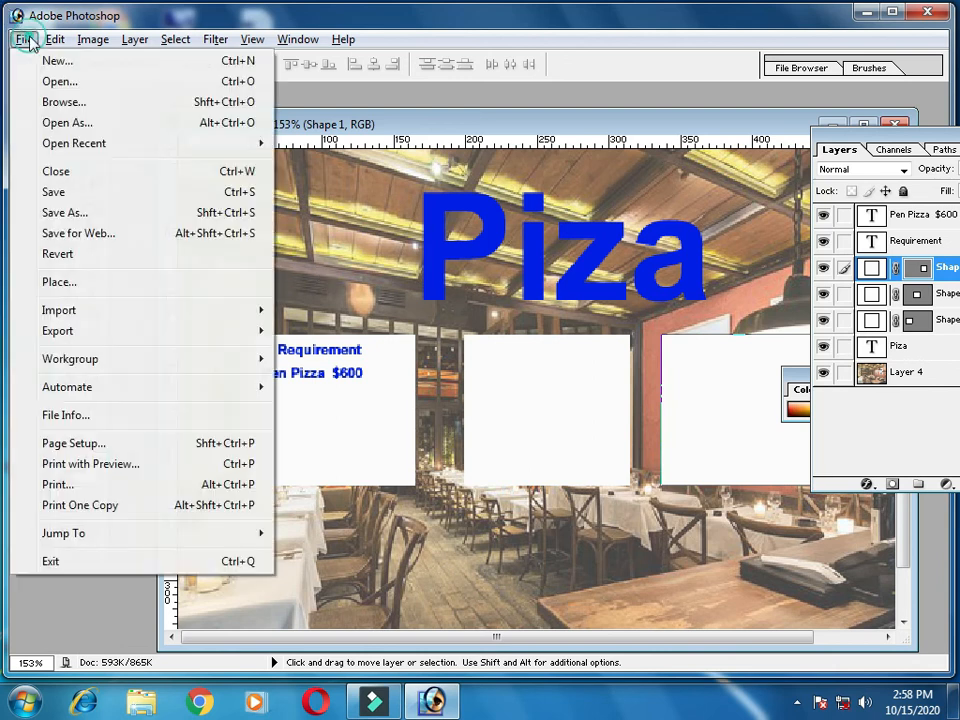
{"action": "left_click", "coordinate": [75, 212]}
{"action": "left_click", "coordinate": [521, 406]}
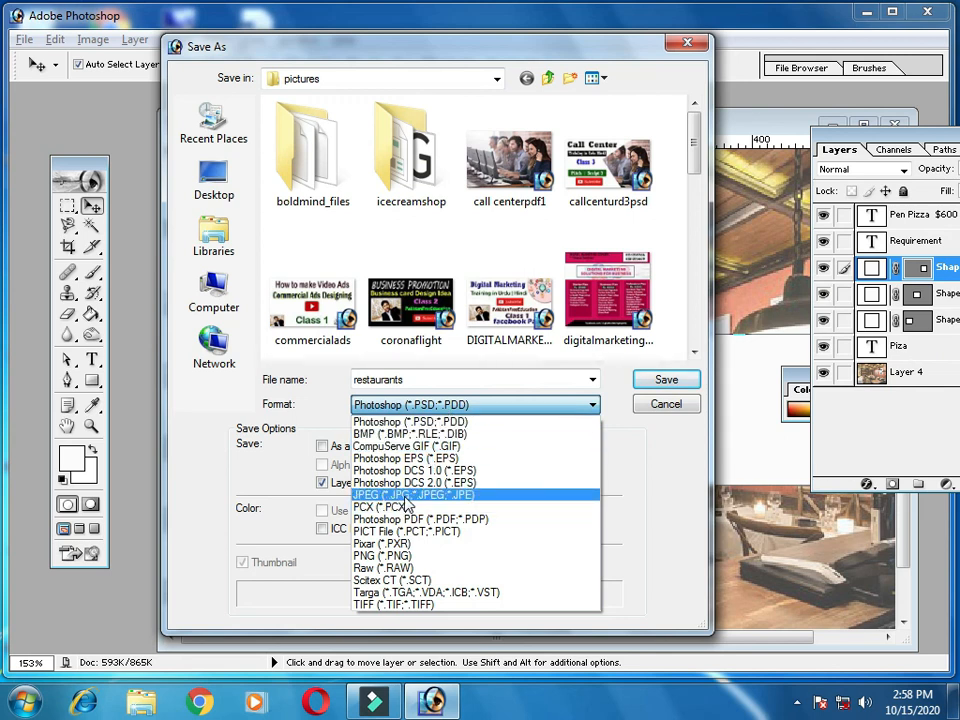
{"action": "left_click", "coordinate": [458, 495]}
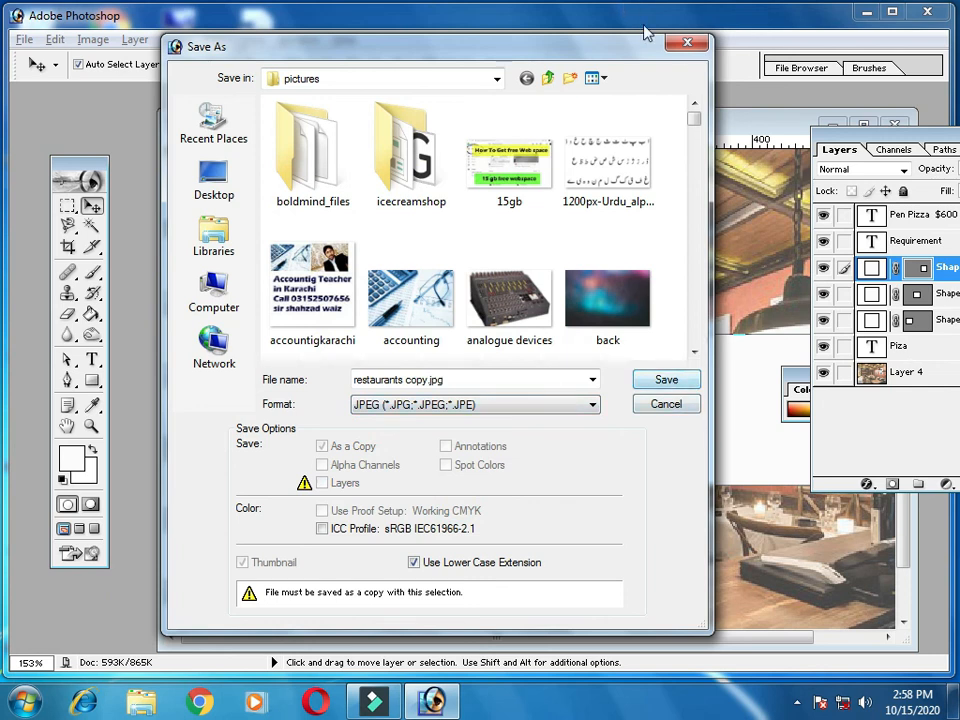
{"action": "left_click", "coordinate": [687, 43]}
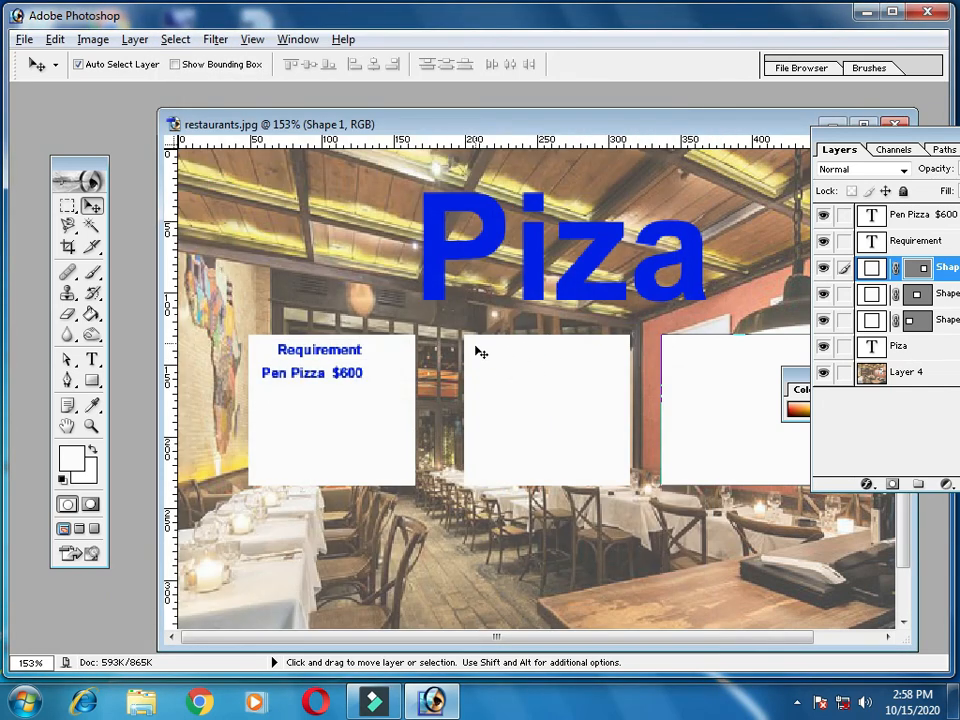